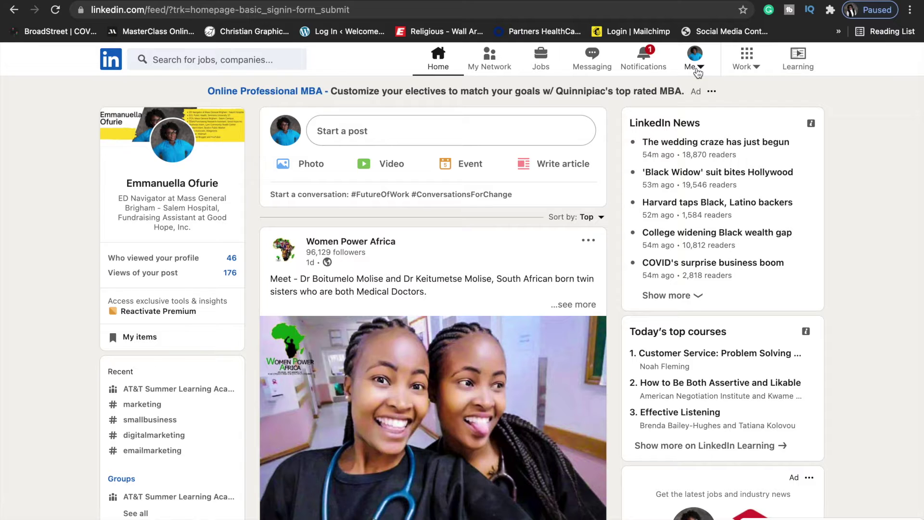
- Open your own profile page and review its intro section and profile strength meter
left_click(698, 73)
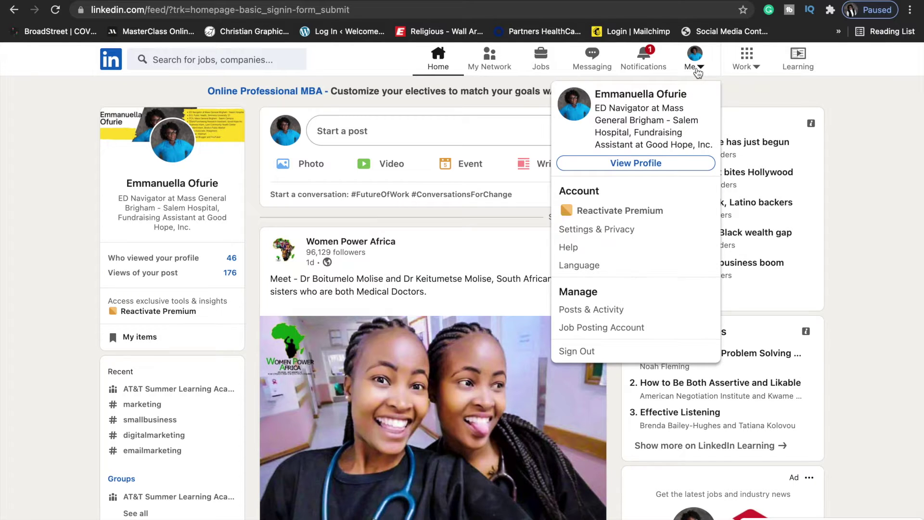
left_click(642, 162)
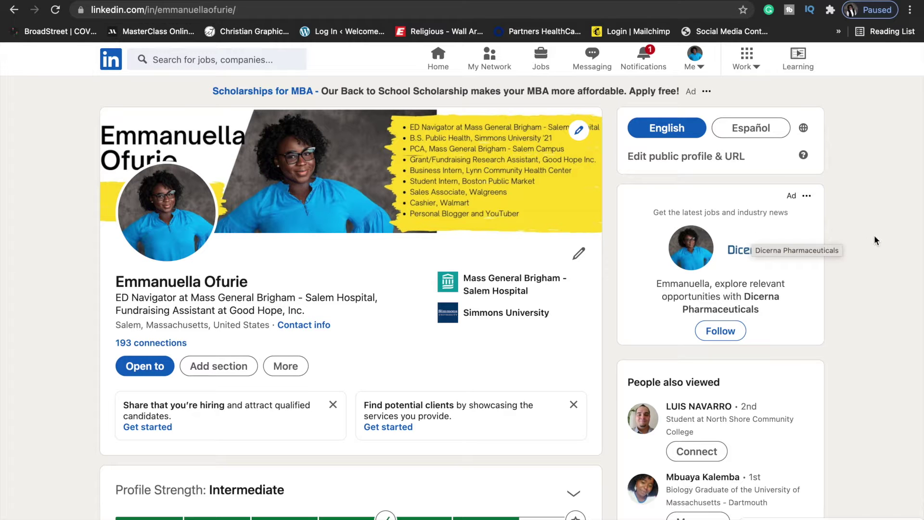
scroll(460, 322, "down", 10)
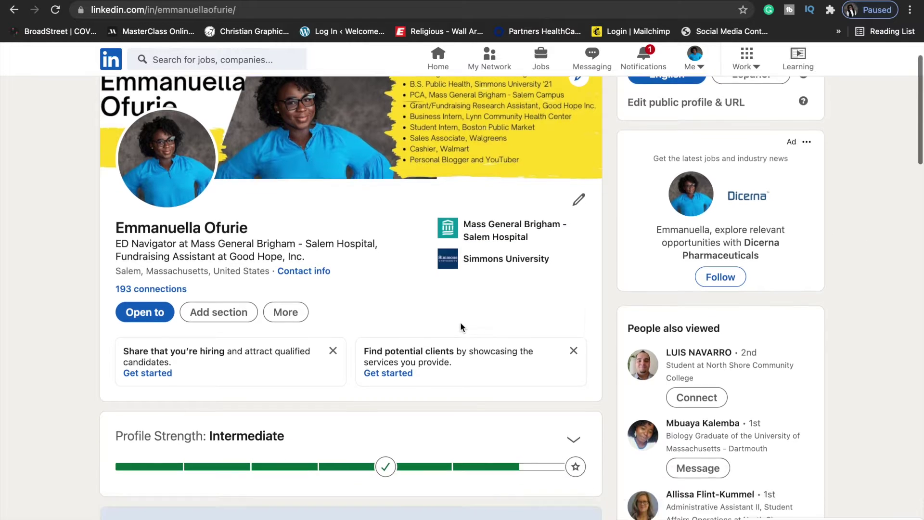
scroll(462, 327, "up", 10)
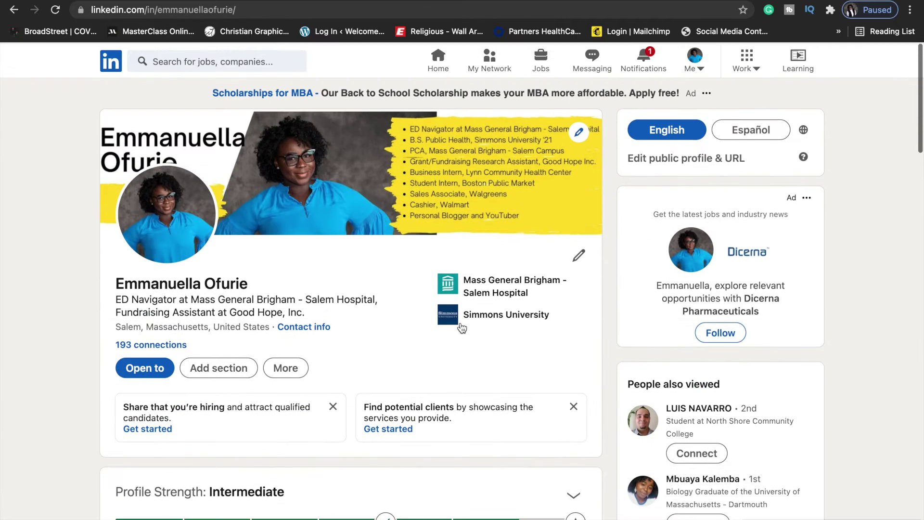
scroll(460, 324, "down", 1)
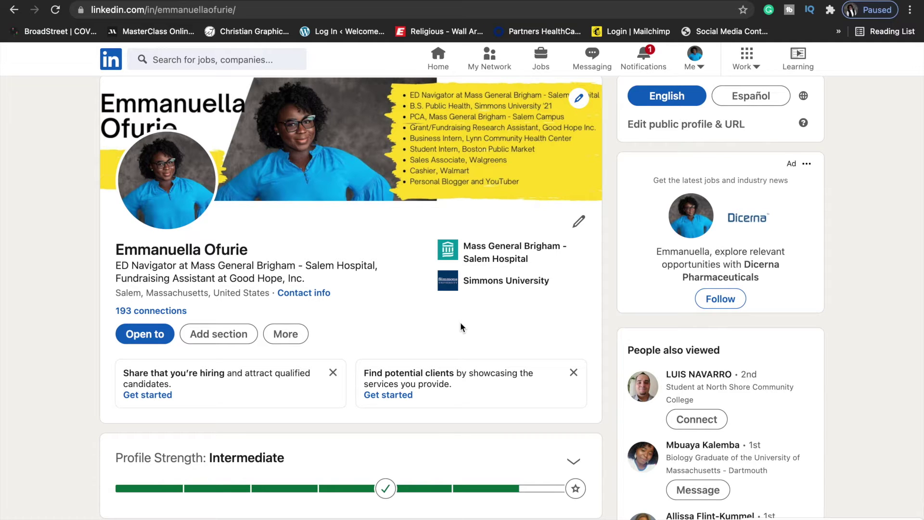
scroll(460, 328, "up", 1)
scroll(461, 327, "down", 3)
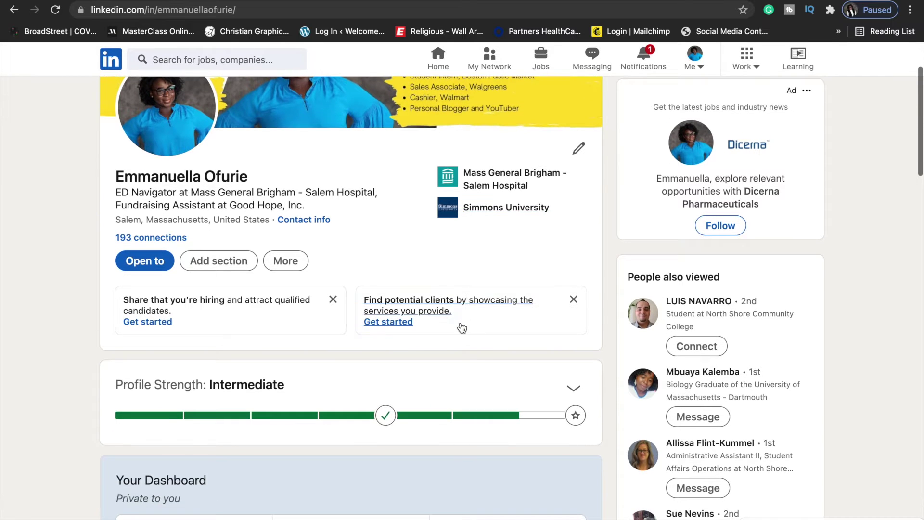
scroll(461, 328, "down", 4)
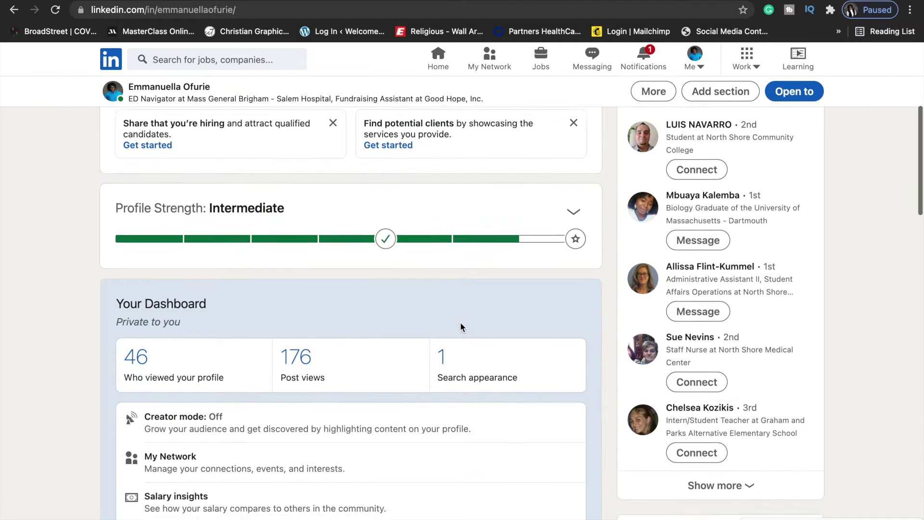
scroll(460, 322, "down", 1)
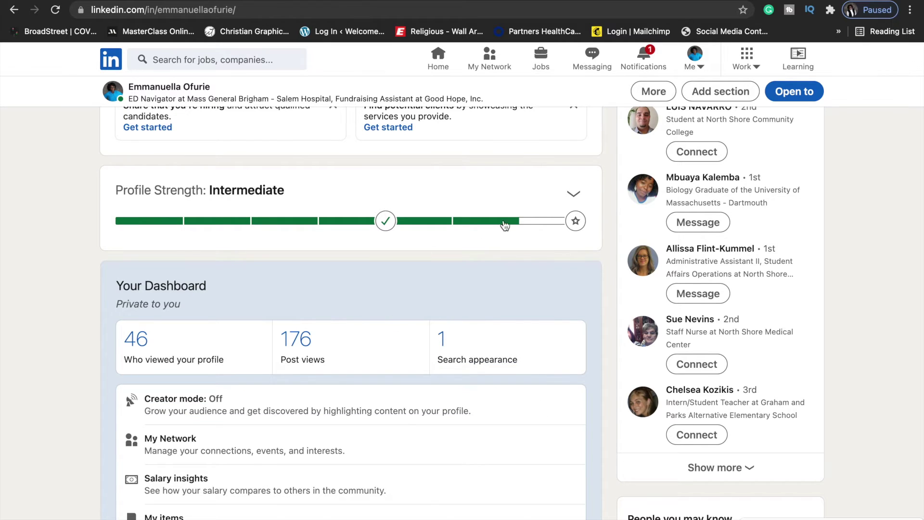
- Replace the suggested About summary with Patient Care Assistant experience, skills from Communication to Microsoft Excel and a Simmons University Public Health BS, adding it to the profile
scroll(561, 253, "down", 8)
scroll(247, 268, "up", 1)
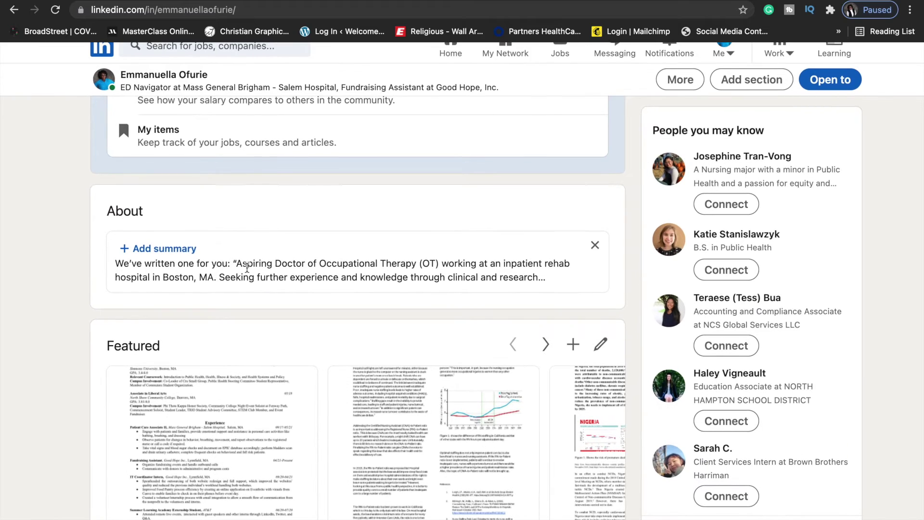
scroll(247, 268, "up", 5)
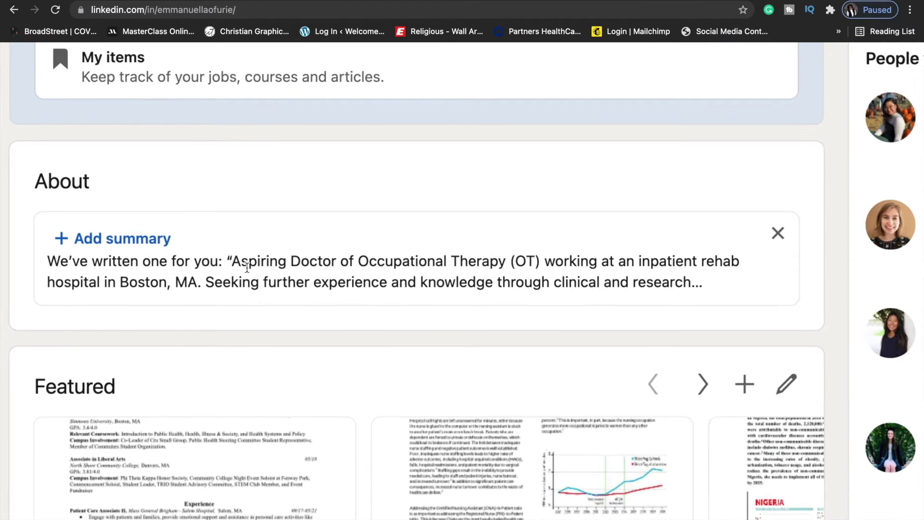
left_click(491, 276)
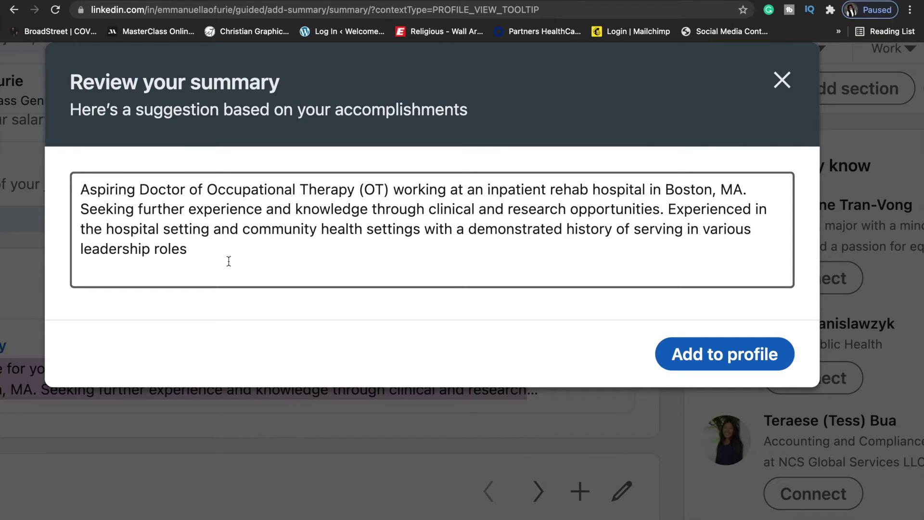
left_click_drag(211, 259, 74, 180)
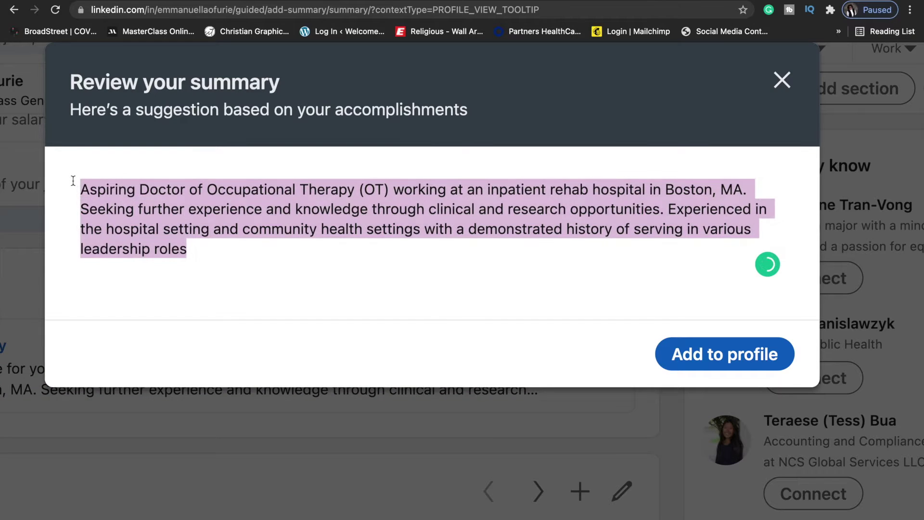
type("Experienced Patient Care Assistant with a demonstrated history of working in the hospital & health care industry. Skilled in Communication, Public Speaking, Observation, Time Management, Epic, Canva, and Microsoft Excel. Strong healthcare services professional with a Bachelor of Science - BS focused in Public Health from Simmons University.")
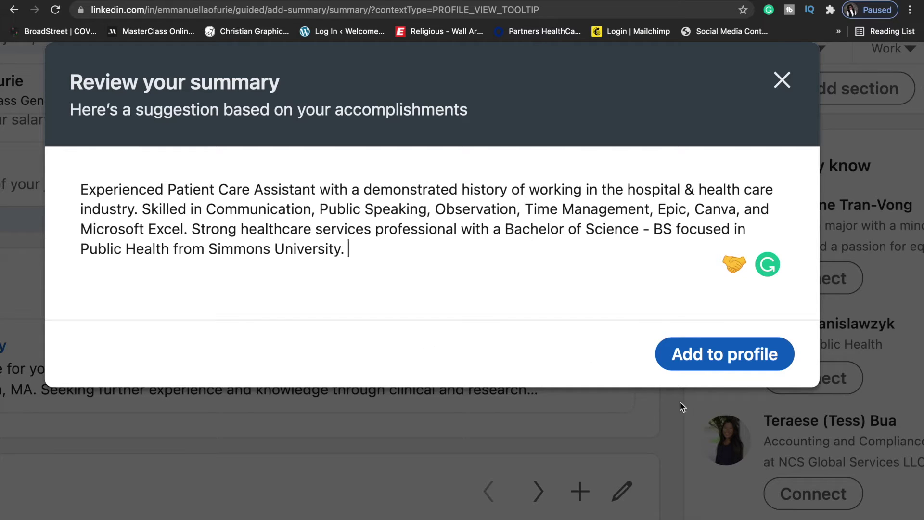
left_click(727, 356)
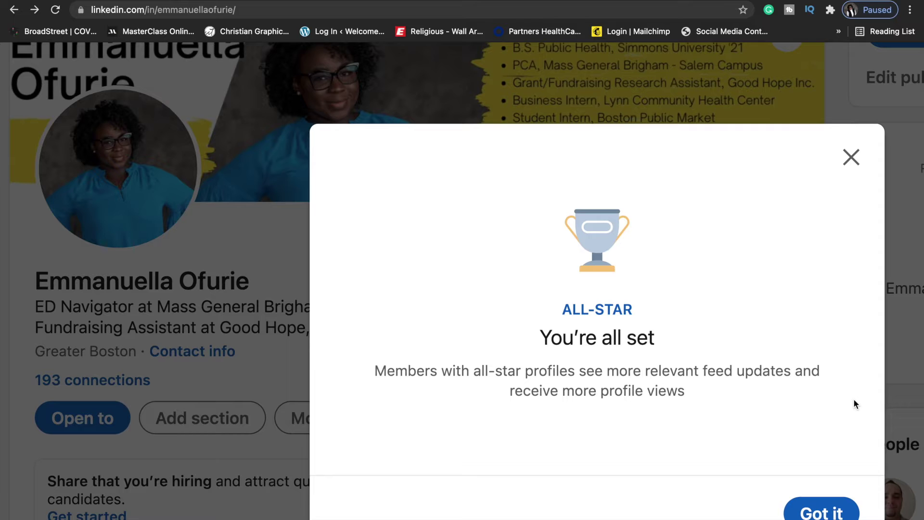
left_click(821, 511)
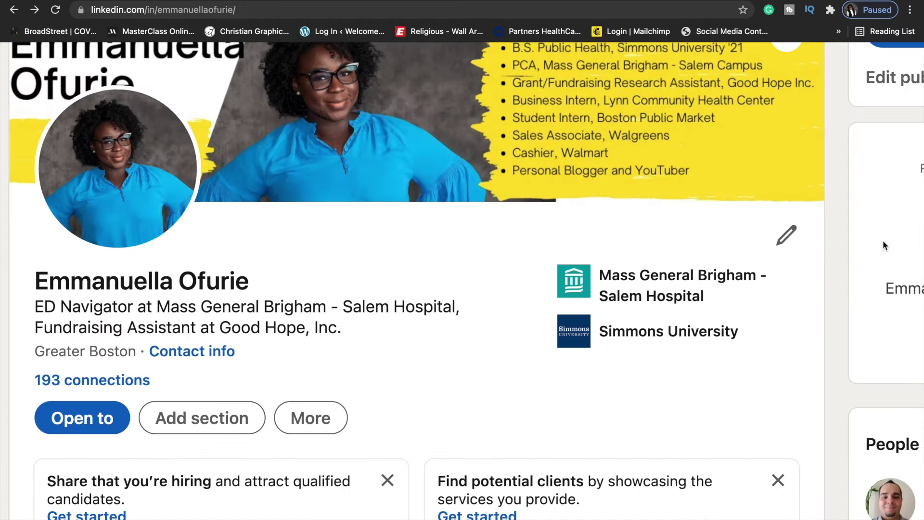
- Examine the whole profile, including the new About text, licenses and certifications, skills and endorsements, and interests
scroll(630, 325, "down", 5)
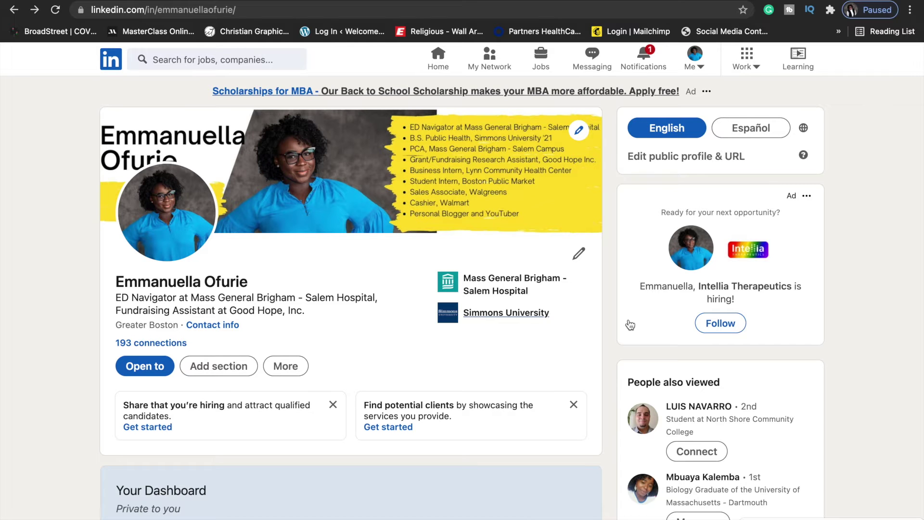
scroll(484, 321, "down", 8)
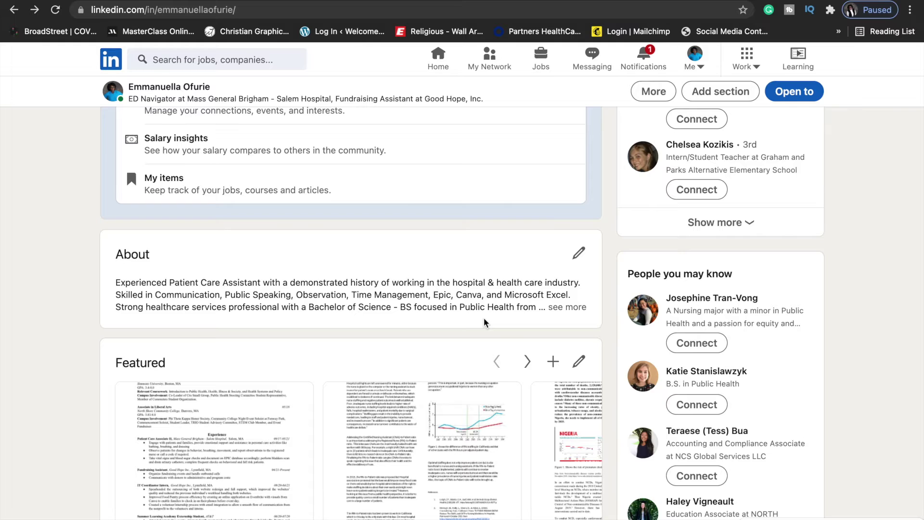
scroll(530, 197, "down", 15)
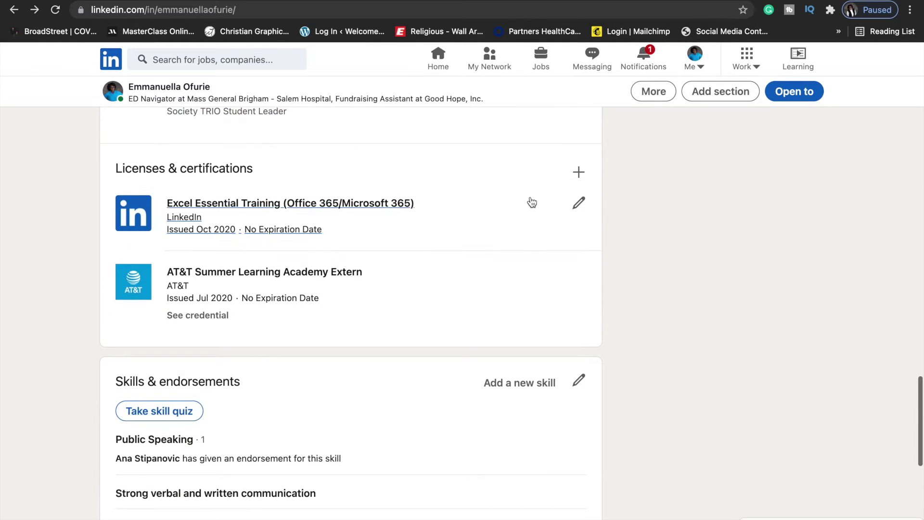
scroll(532, 202, "down", 3)
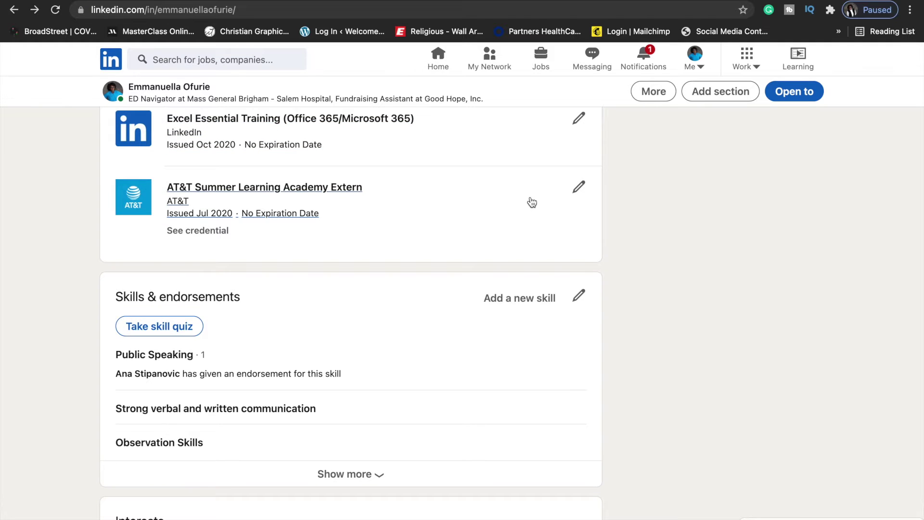
scroll(532, 202, "up", 2)
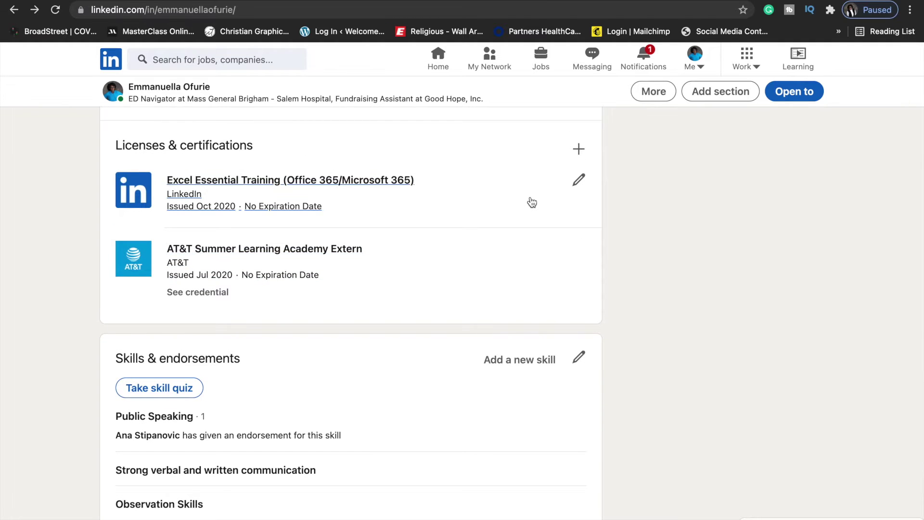
scroll(532, 202, "down", 8)
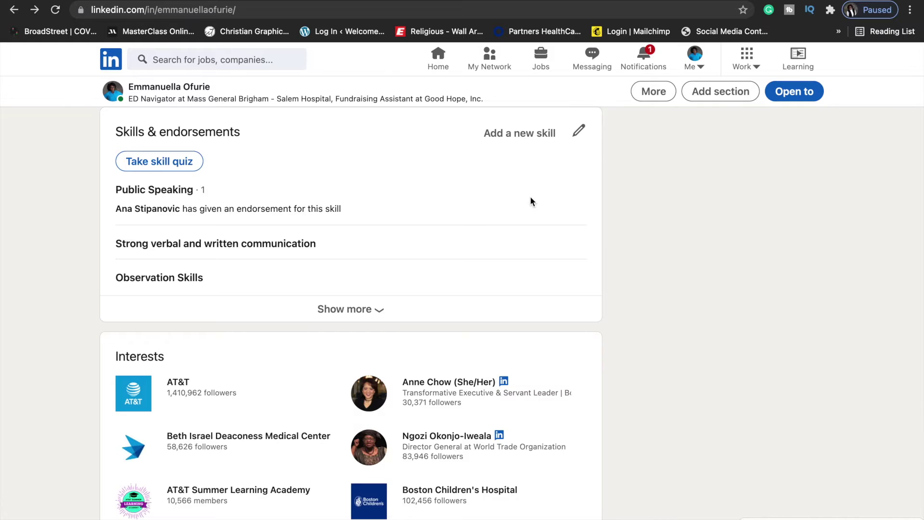
scroll(531, 201, "down", 6)
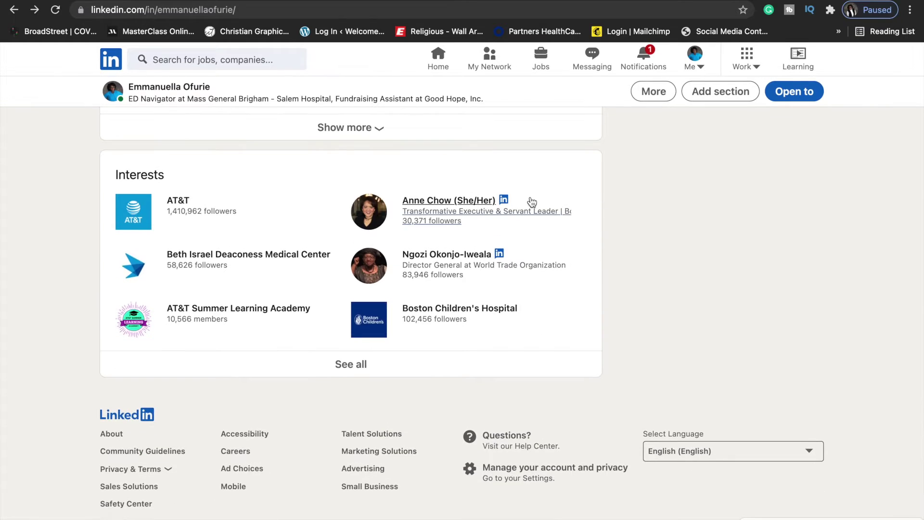
scroll(531, 202, "up", 20)
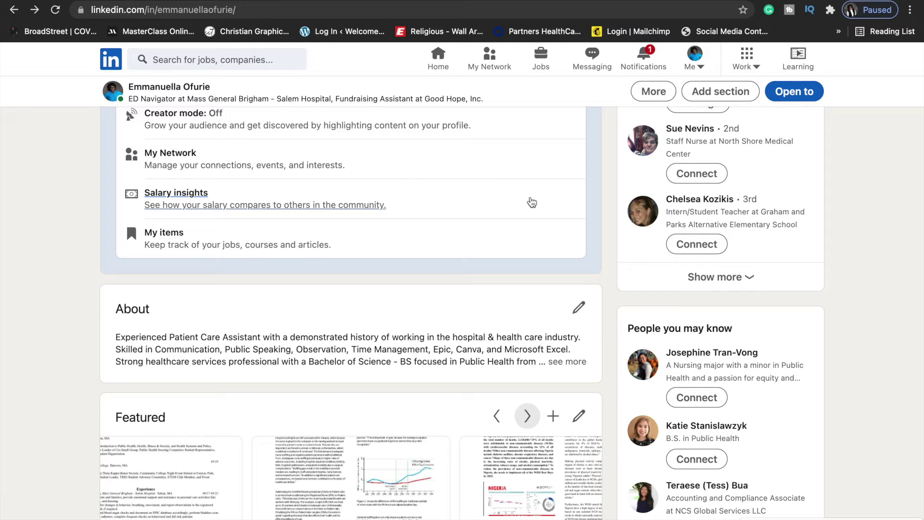
scroll(532, 202, "up", 10)
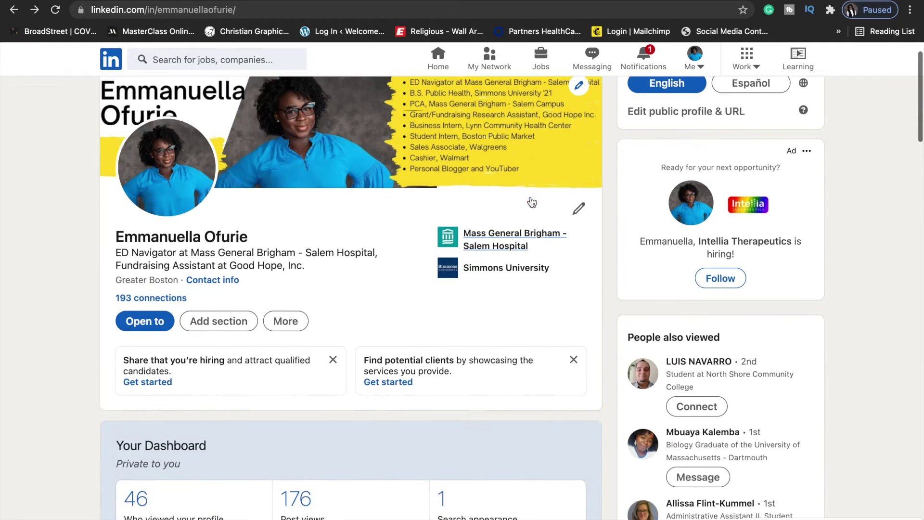
- Start the open-to-work preferences for finding a new job and add the job title Registered Dietitian
left_click(145, 366)
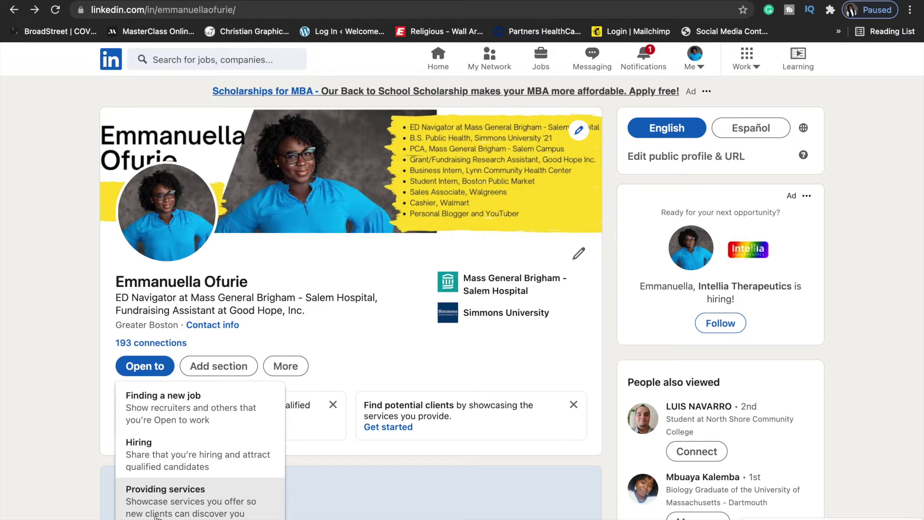
left_click(162, 428)
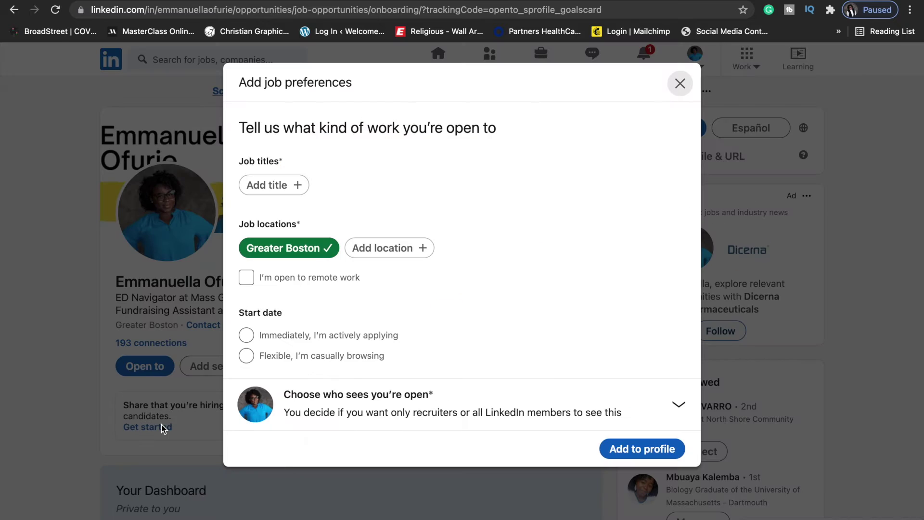
left_click(292, 192)
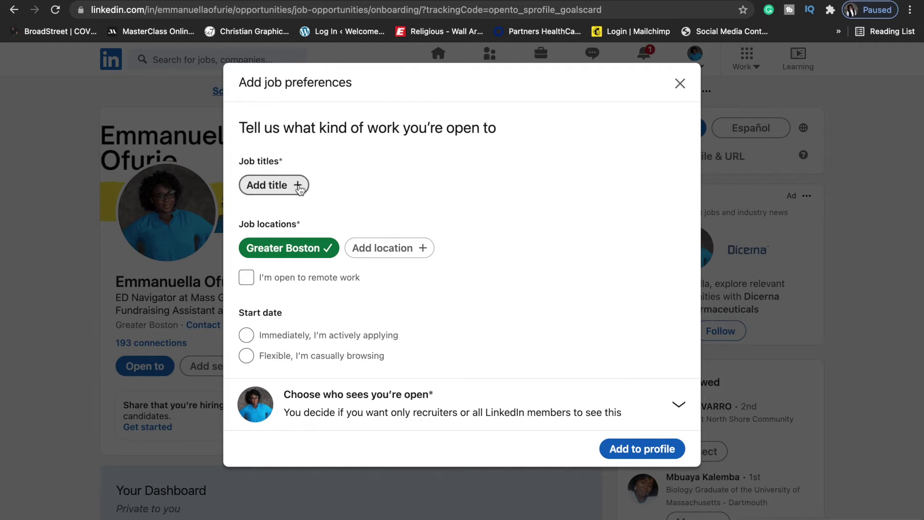
left_click(271, 183)
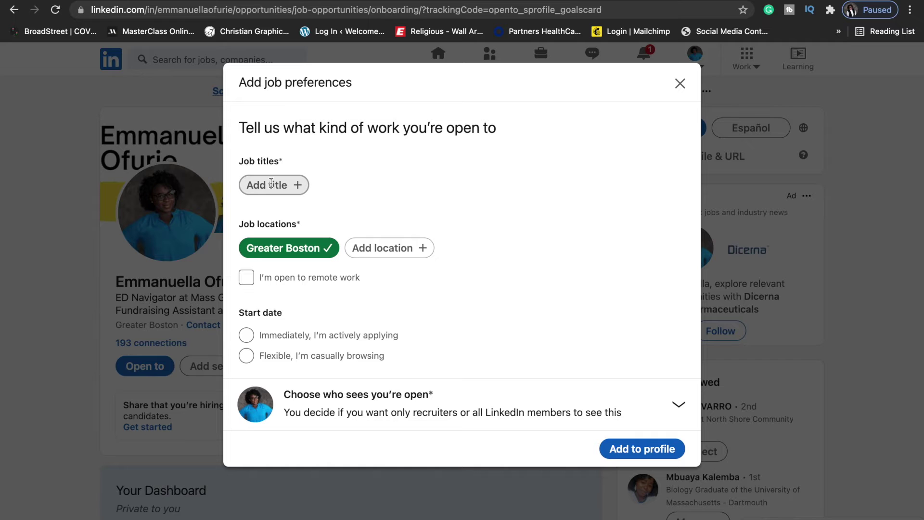
type("Registe")
type("red ")
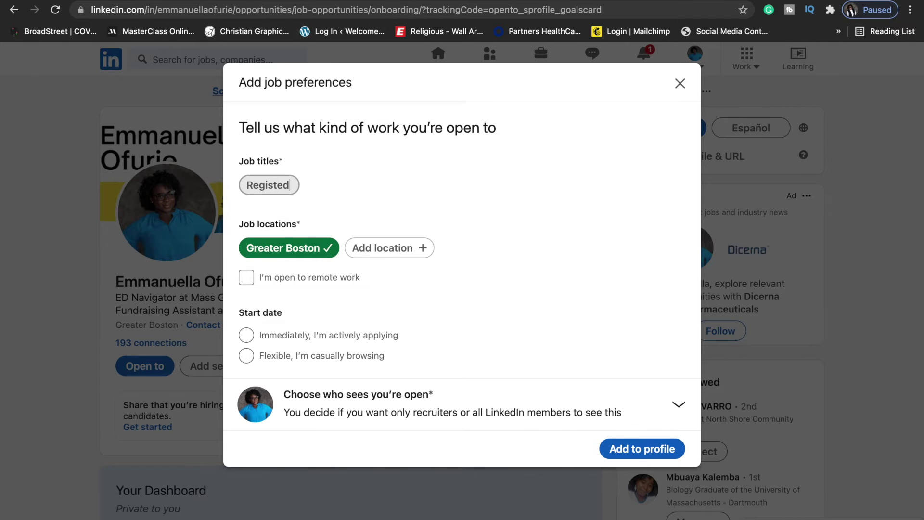
type("Diet")
left_click(265, 204)
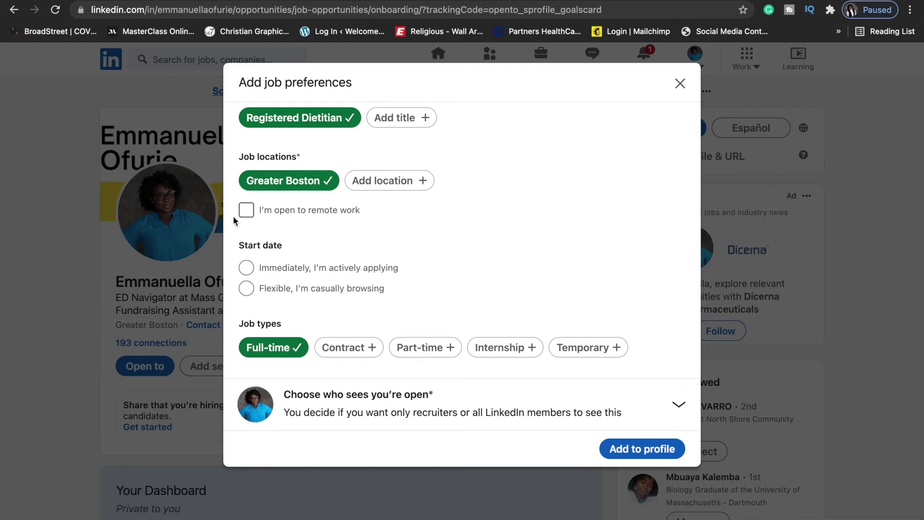
- Make the open-to-work status visible to all LinkedIn members, add the job preferences to the profile and check the profile photo
scroll(359, 241, "down", 1)
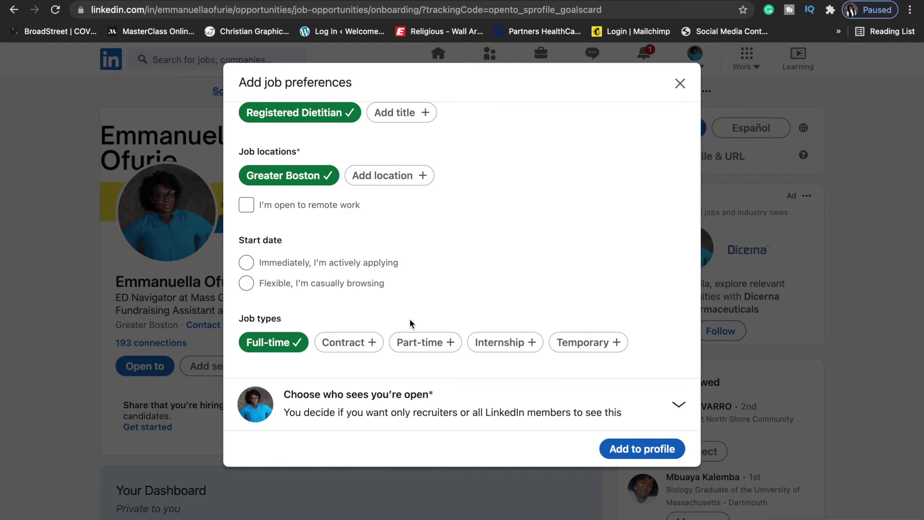
left_click(655, 448)
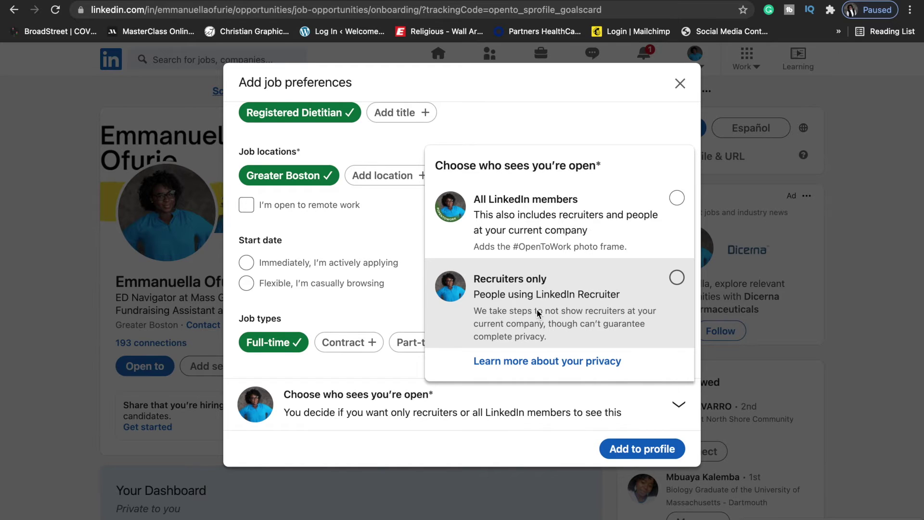
left_click(602, 215)
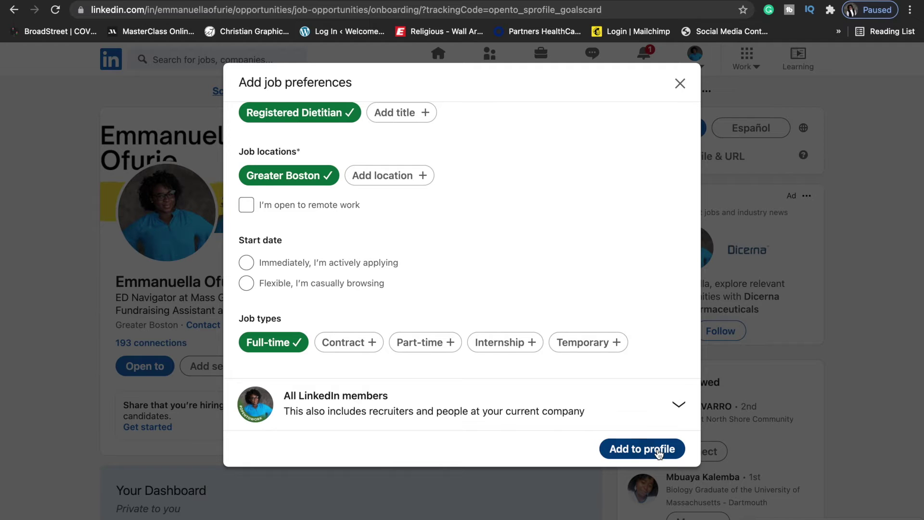
left_click(658, 450)
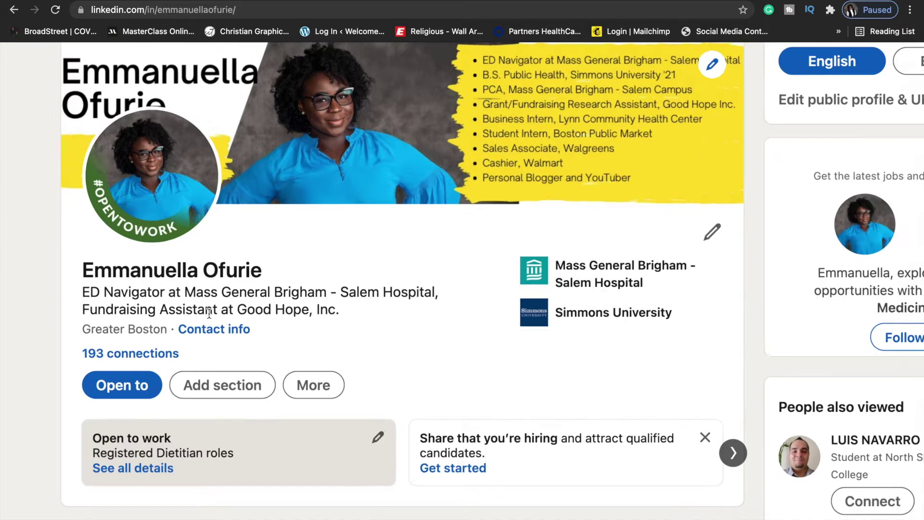
scroll(208, 313, "up", 3)
scroll(115, 188, "up", 3)
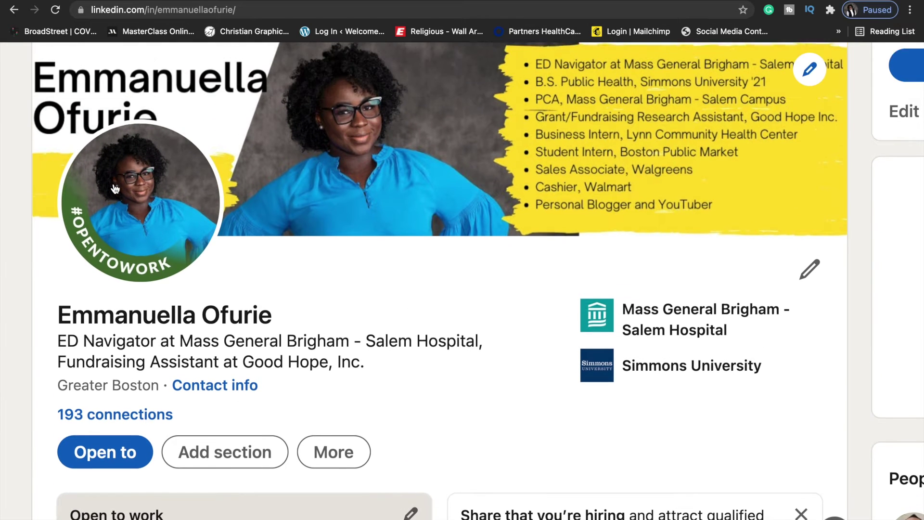
- Remove the open-to-work job preferences from the profile and check the page without them
scroll(115, 189, "down", 3)
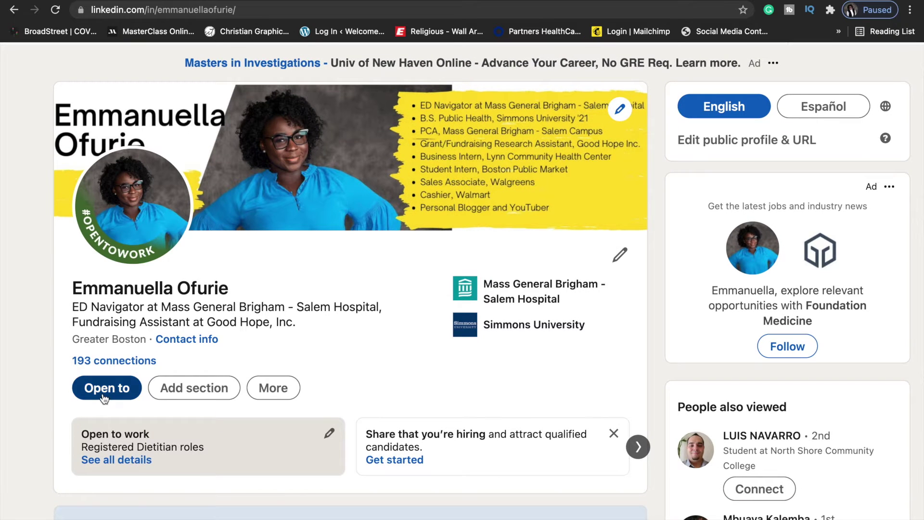
left_click(104, 399)
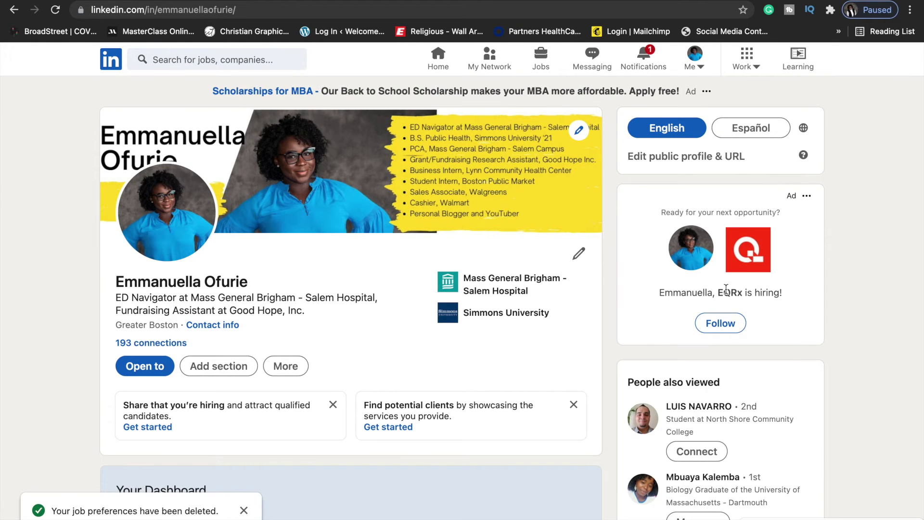
scroll(726, 287, "up", 3)
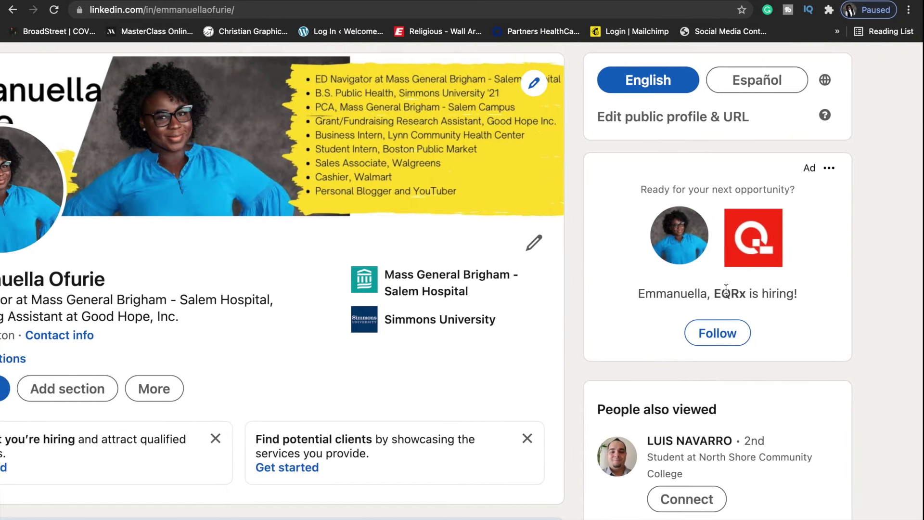
scroll(726, 287, "up", 2)
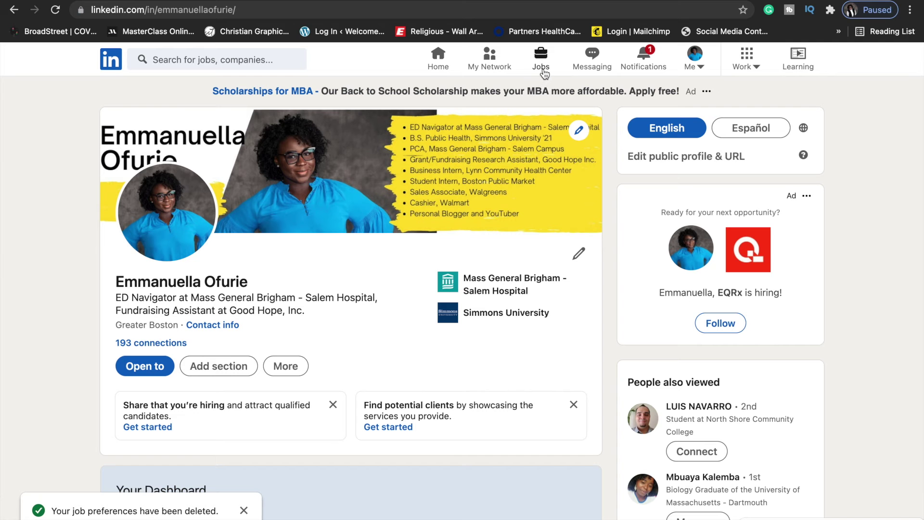
- Go to the job listings, dismiss the notification and look through the jobs recommended for the profile
left_click(544, 57)
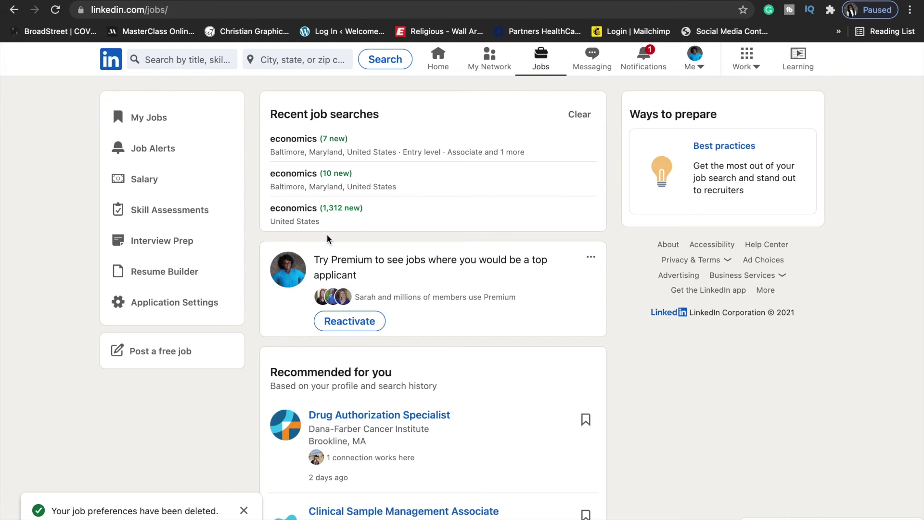
scroll(328, 239, "down", 3)
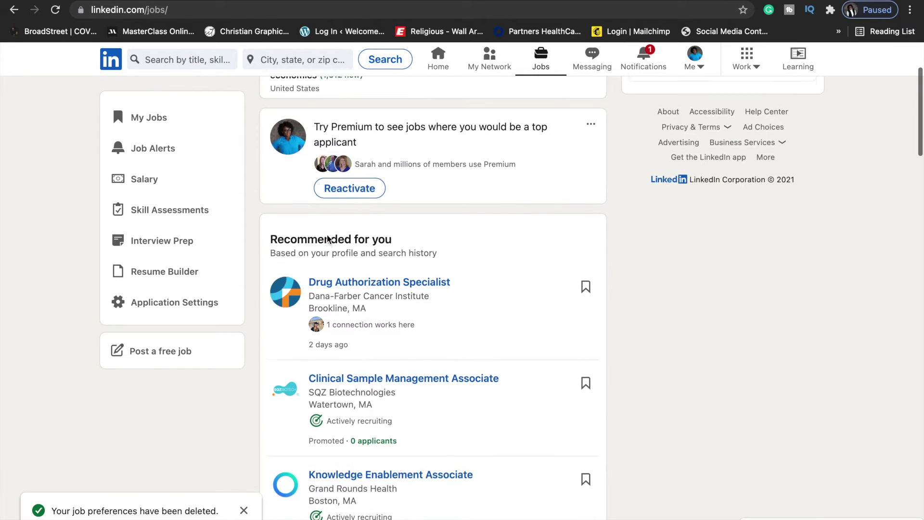
scroll(333, 357, "down", 1)
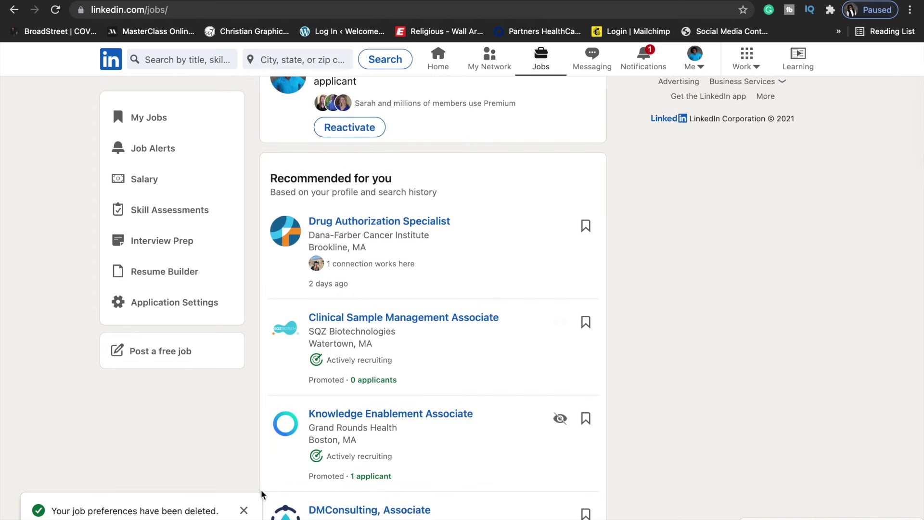
left_click(244, 510)
scroll(321, 466, "down", 10)
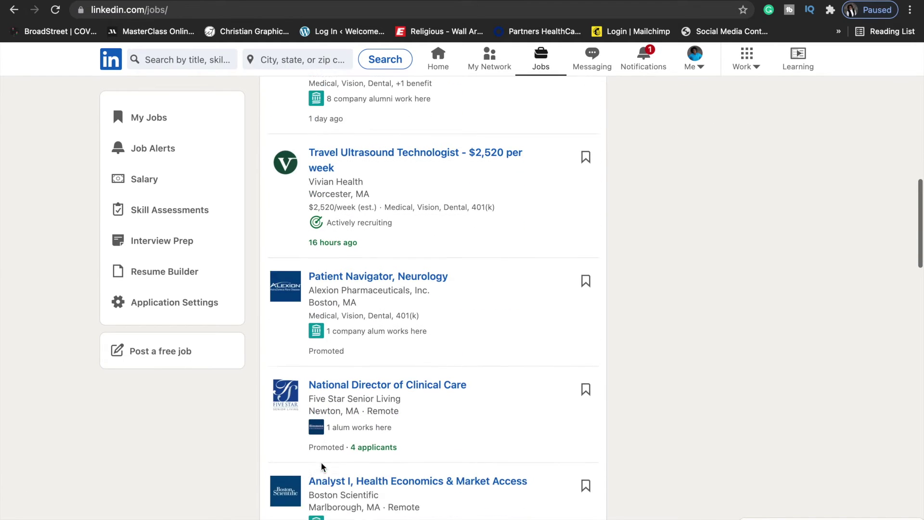
scroll(323, 467, "up", 15)
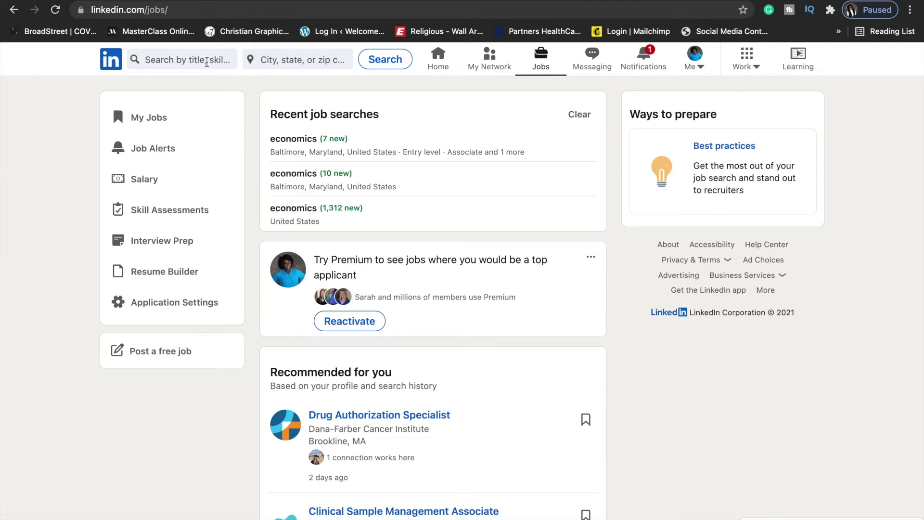
- Search for jobs located in Boston, Massachusetts, United States and check how many are listed
left_click(206, 60)
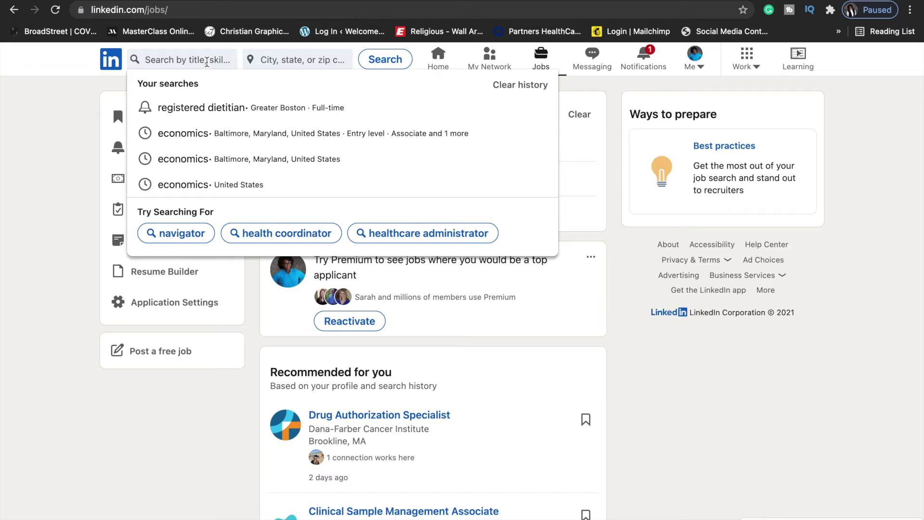
key("Tab")
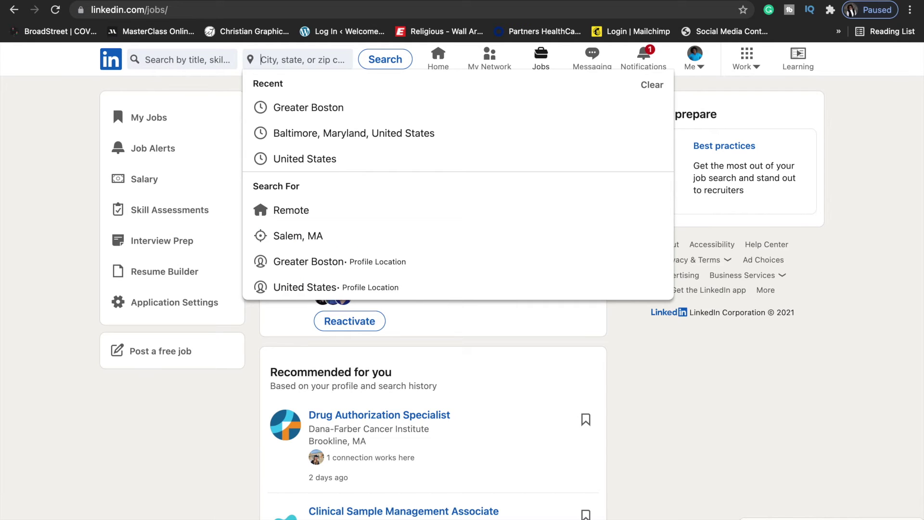
type("boston")
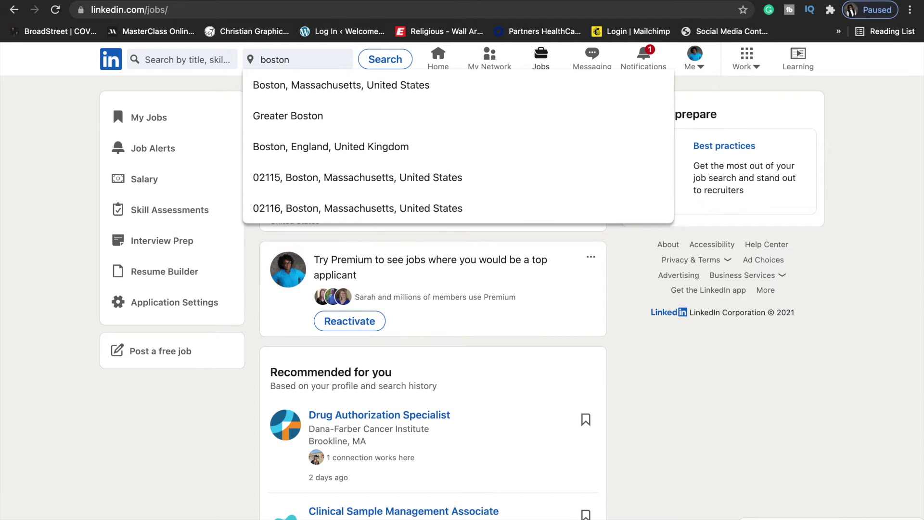
left_click(362, 85)
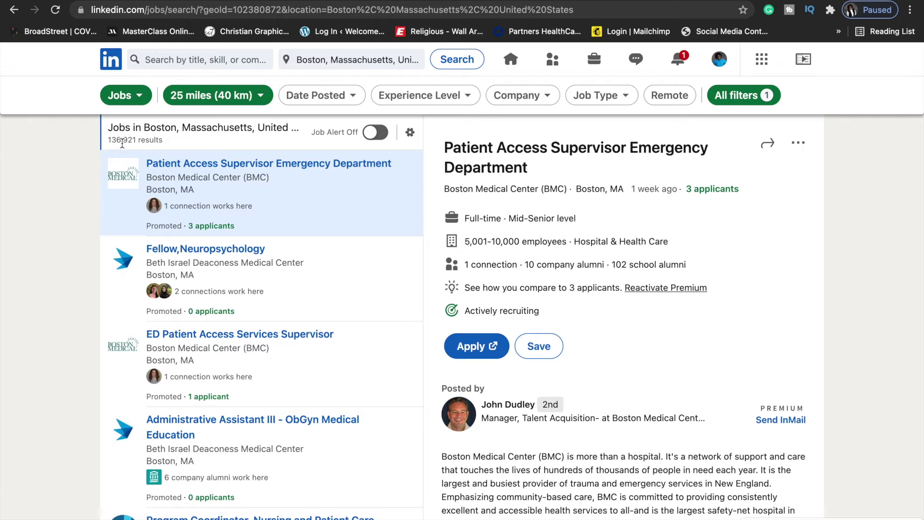
scroll(122, 141, "up", 8)
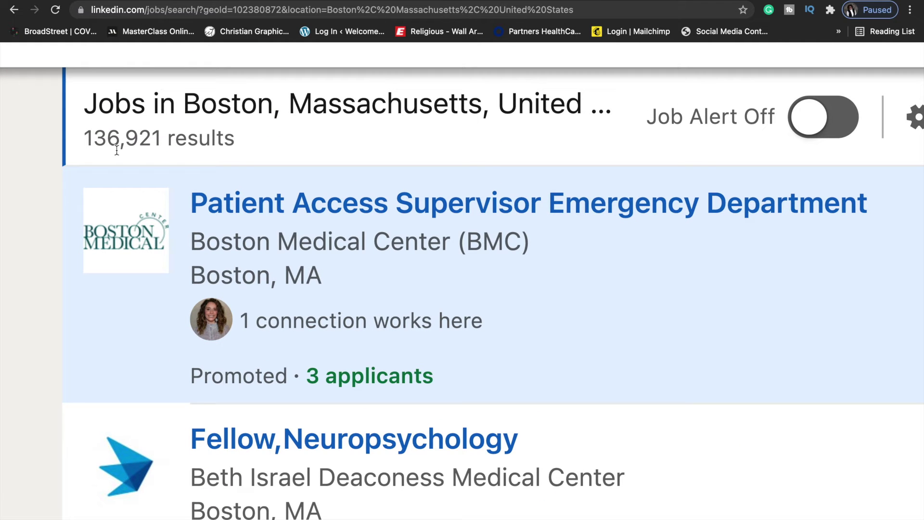
scroll(114, 152, "down", 8)
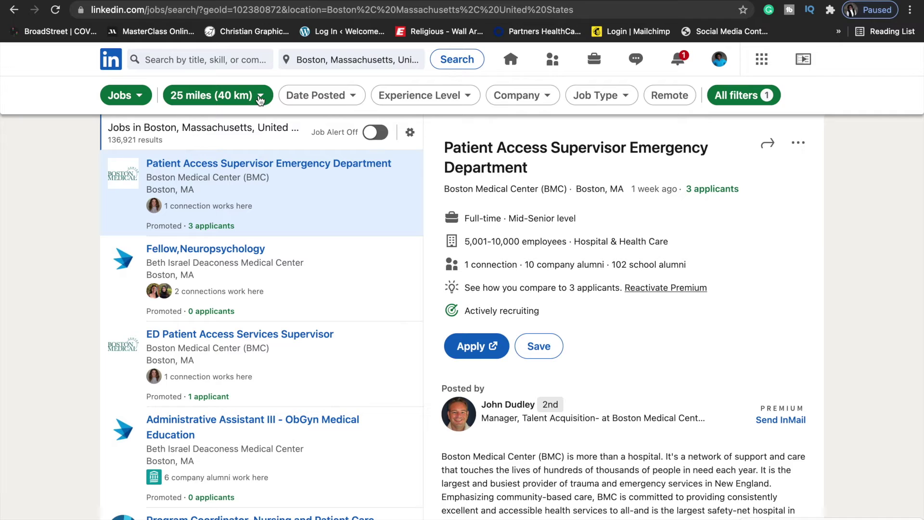
- Narrow the job search's distance filter to Exact location and show the matching jobs
left_click(260, 100)
left_click(135, 131)
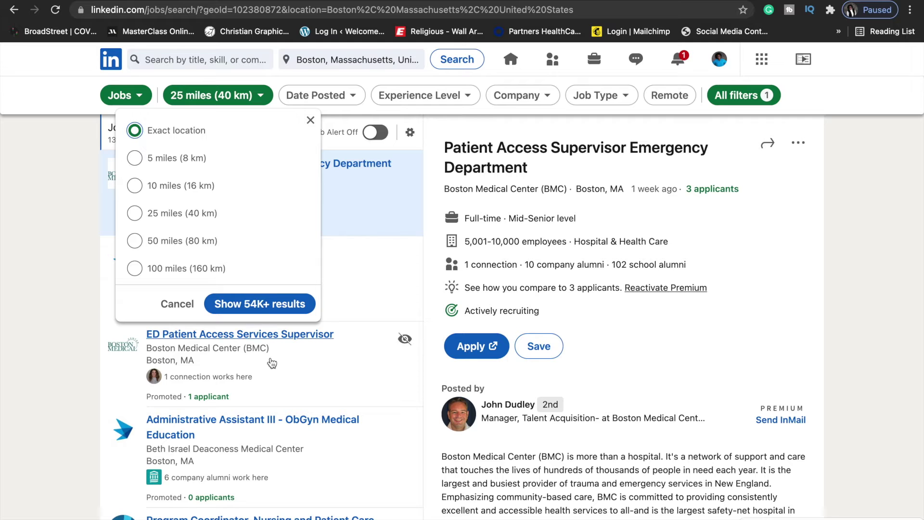
left_click(260, 304)
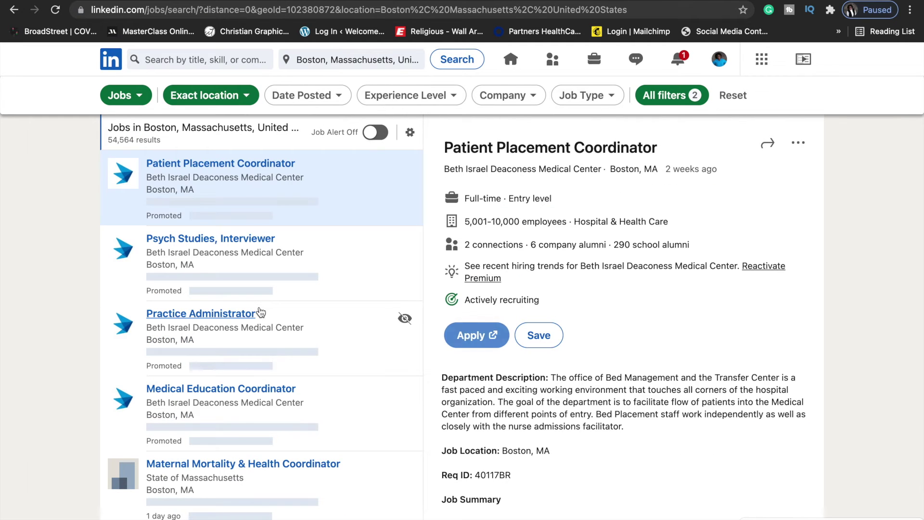
- Limit the job results to Full-time positions posted in the Past Month
left_click(582, 95)
left_click(504, 130)
left_click(651, 332)
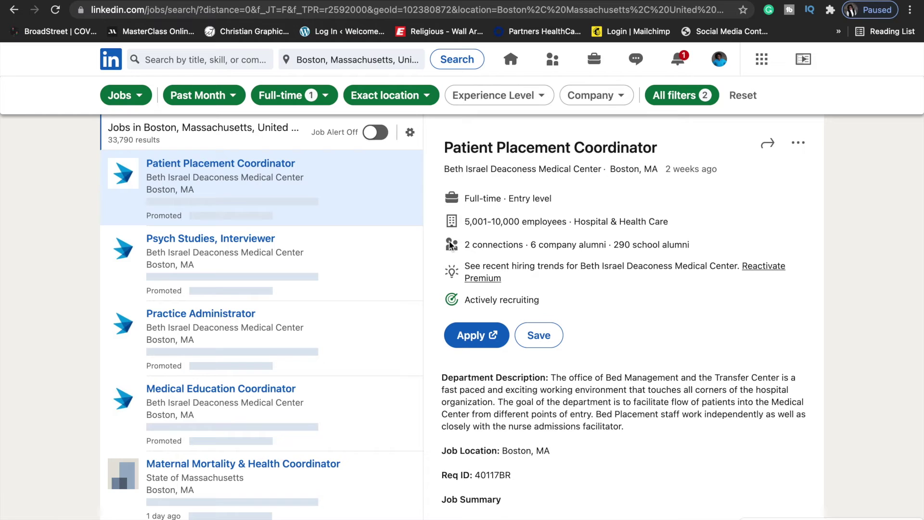
- Restrict the job results to the Entry level and Associate experience levels
left_click(499, 94)
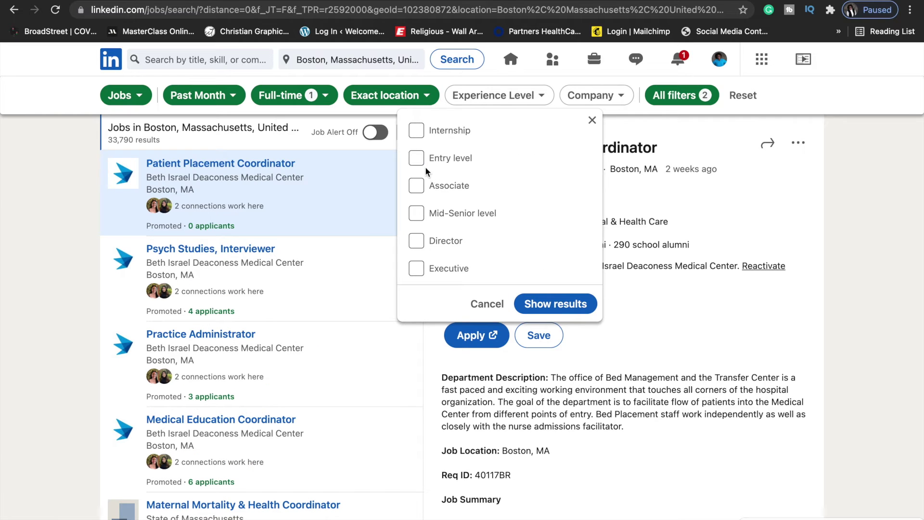
left_click(418, 163)
left_click(415, 187)
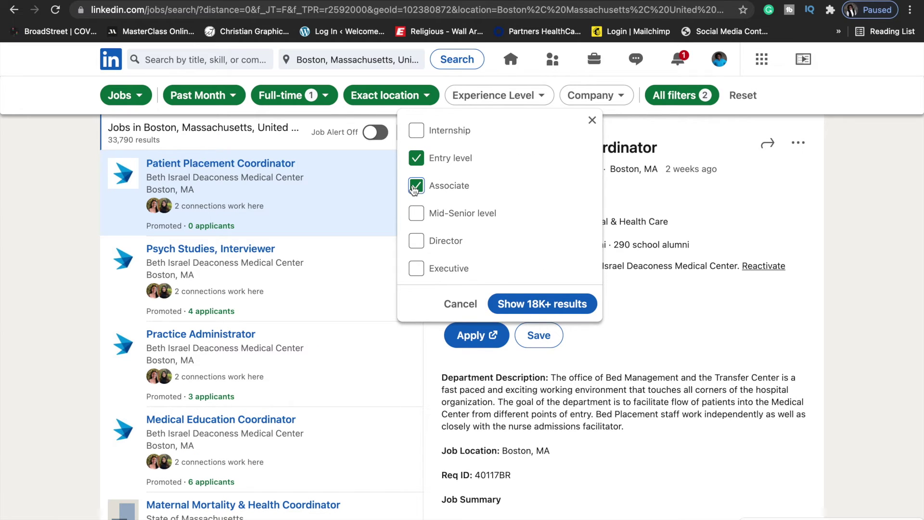
left_click(539, 305)
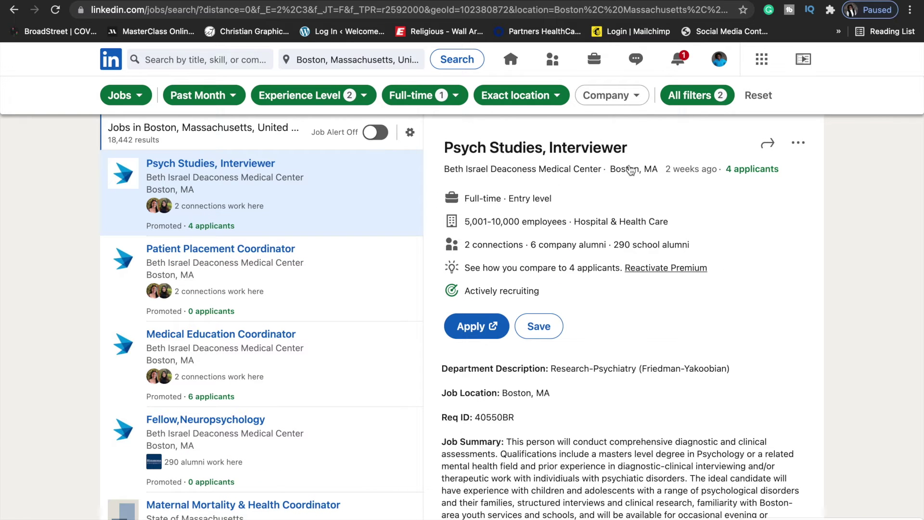
- Filter the job results to the company Mass General Brigham
left_click(643, 108)
left_click(524, 166)
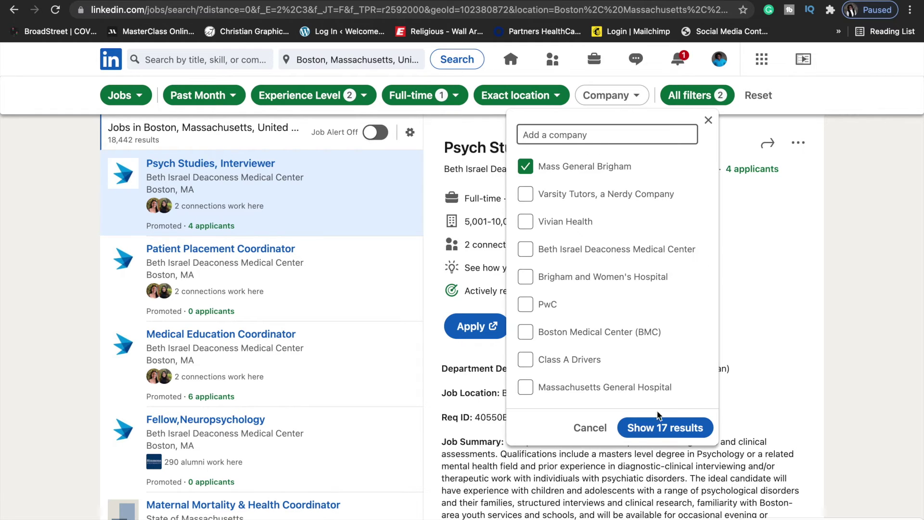
left_click(643, 428)
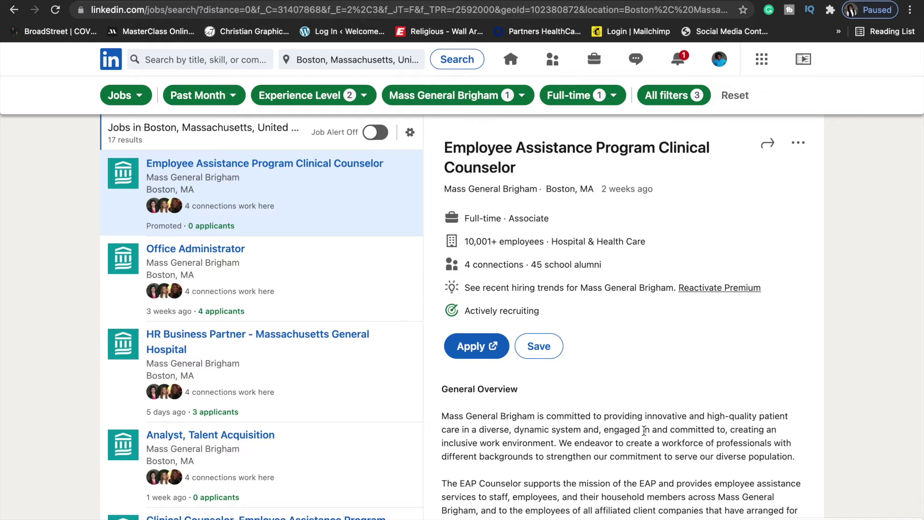
- Read the Employee Assistance Program Clinical Counselor posting and the highlights and company details in the Occupational Health Nurse Practitioner posting
scroll(644, 430, "down", 3)
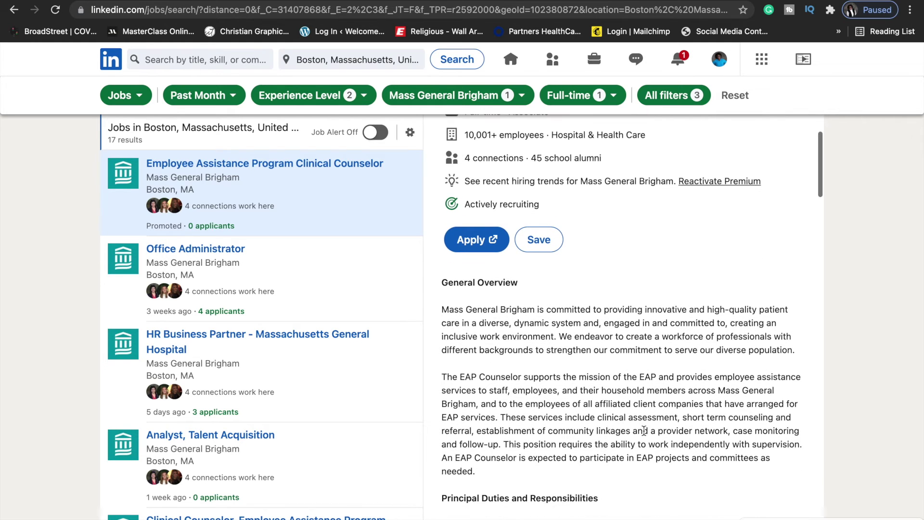
scroll(644, 429, "down", 7)
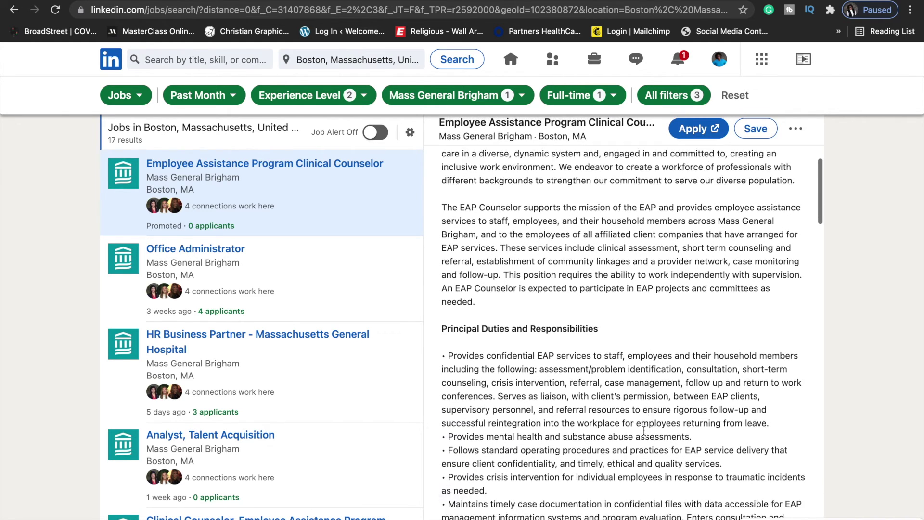
scroll(643, 429, "up", 10)
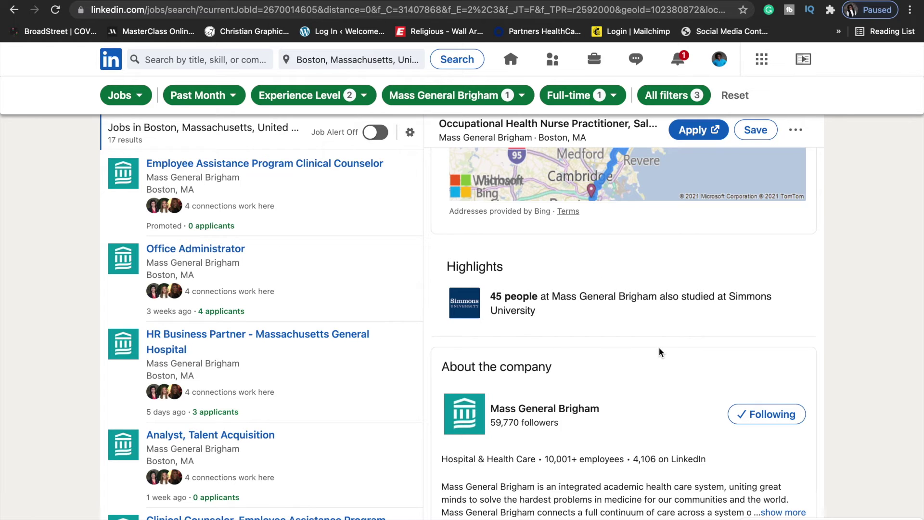
scroll(597, 351, "down", 1)
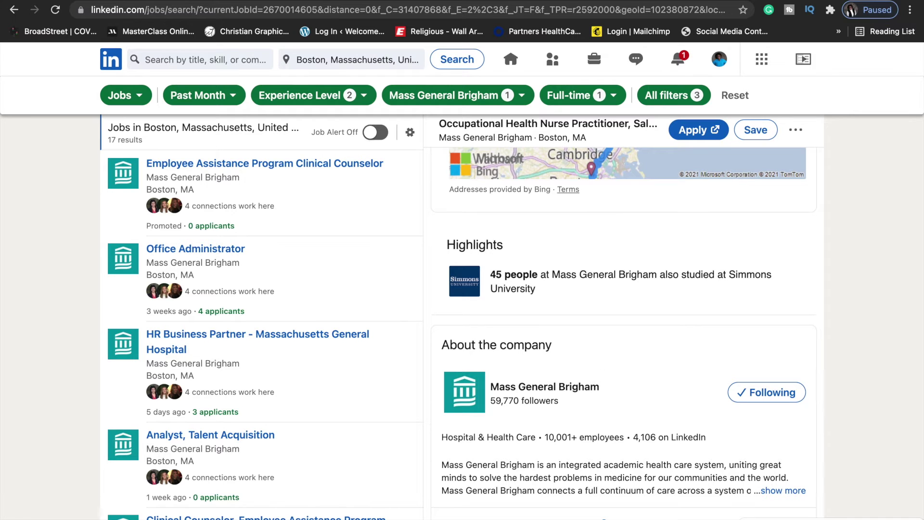
- Open Mass General Brigham's company page from the job posting and review its overview, page posts and affiliated pages
left_click(598, 276)
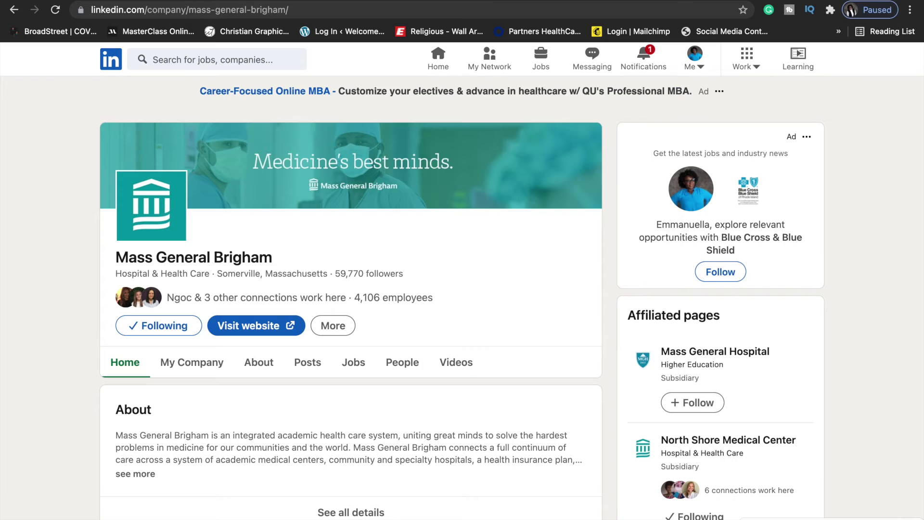
scroll(462, 289, "down", 15)
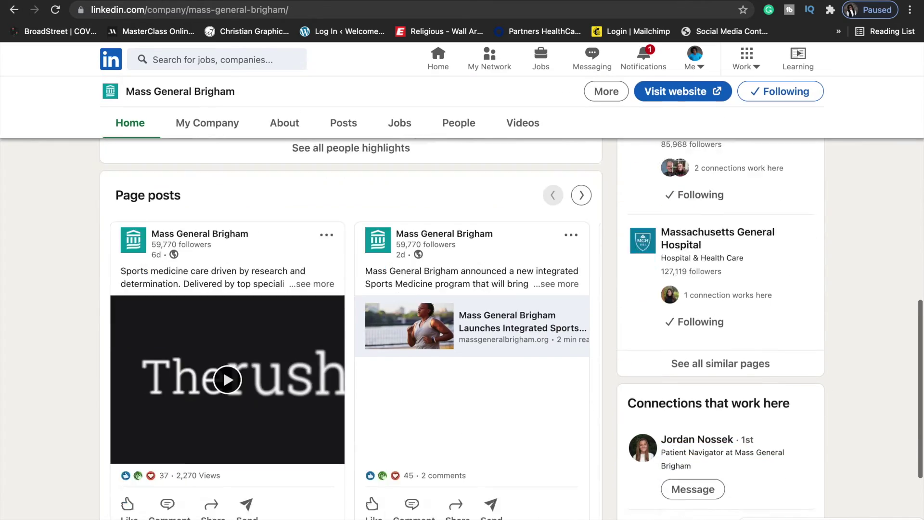
scroll(462, 289, "up", 15)
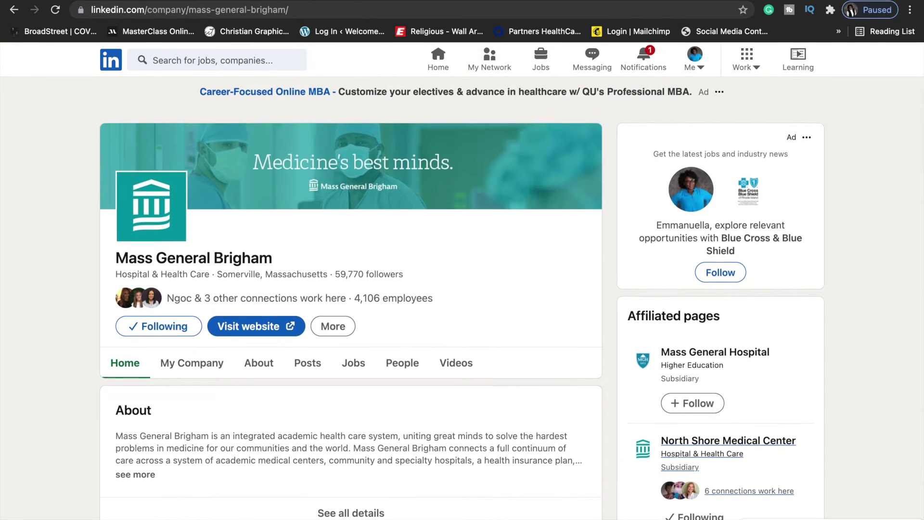
scroll(336, 419, "down", 1)
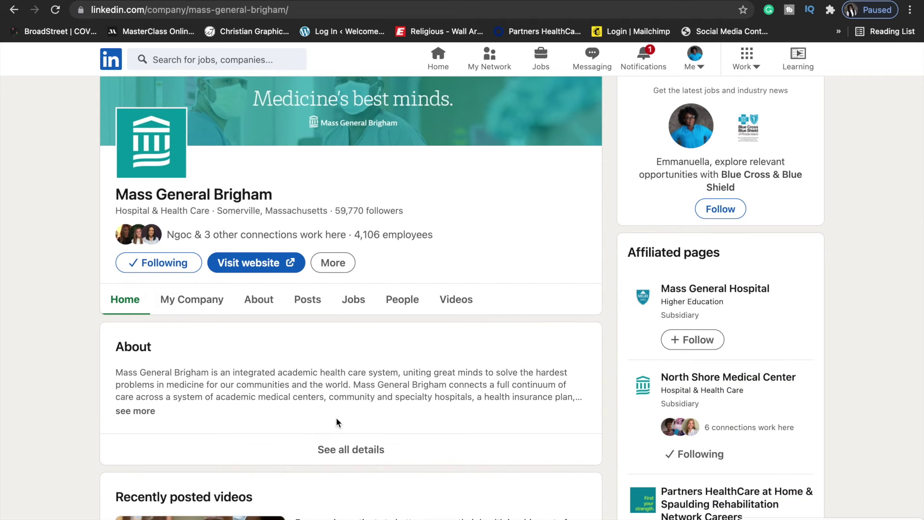
scroll(335, 422, "up", 1)
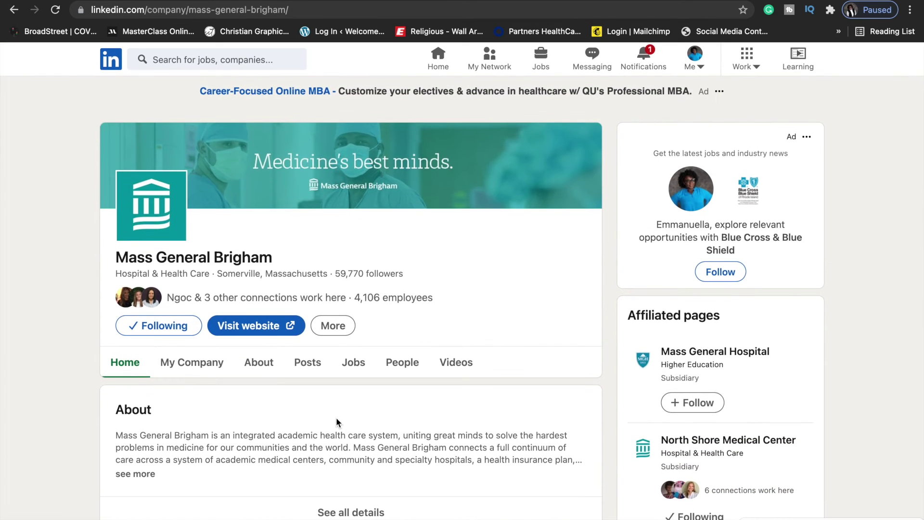
scroll(336, 422, "down", 1)
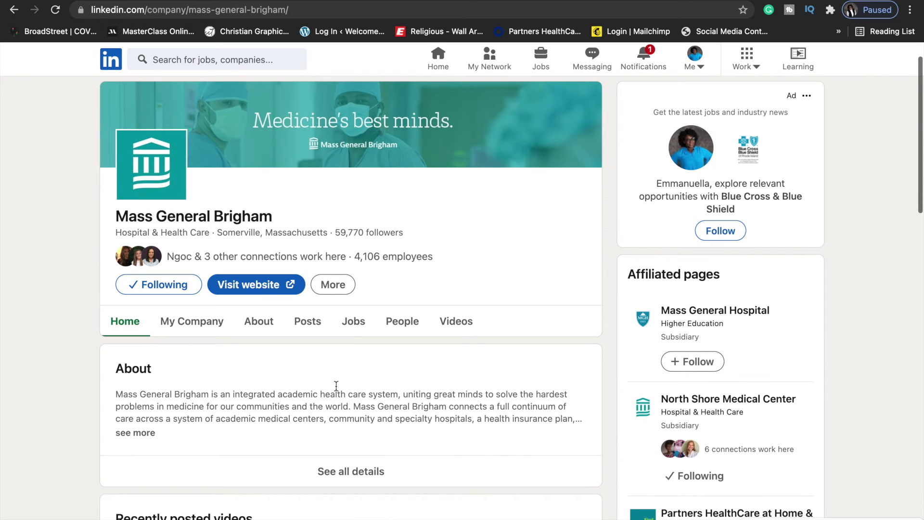
- View the recently posted jobs on Mass General Brigham's company page and open the full list of its jobs
left_click(355, 323)
scroll(382, 397, "down", 6)
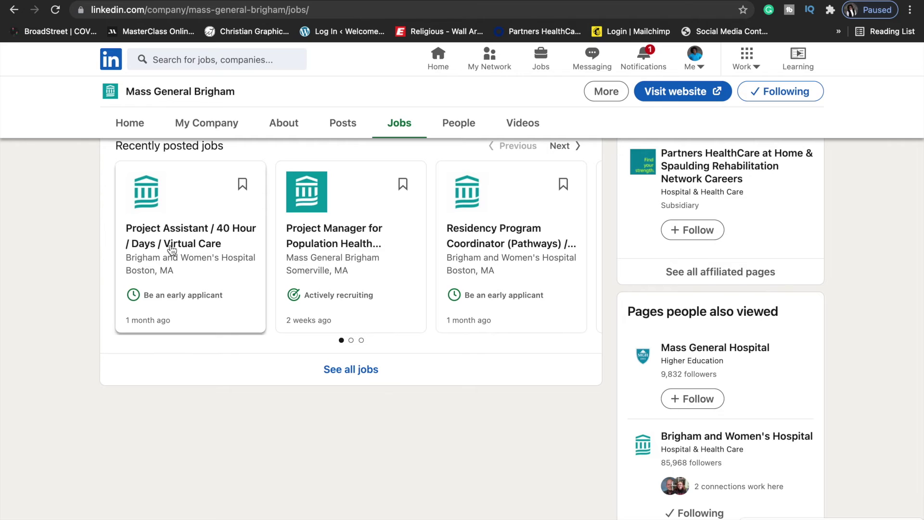
left_click(329, 372)
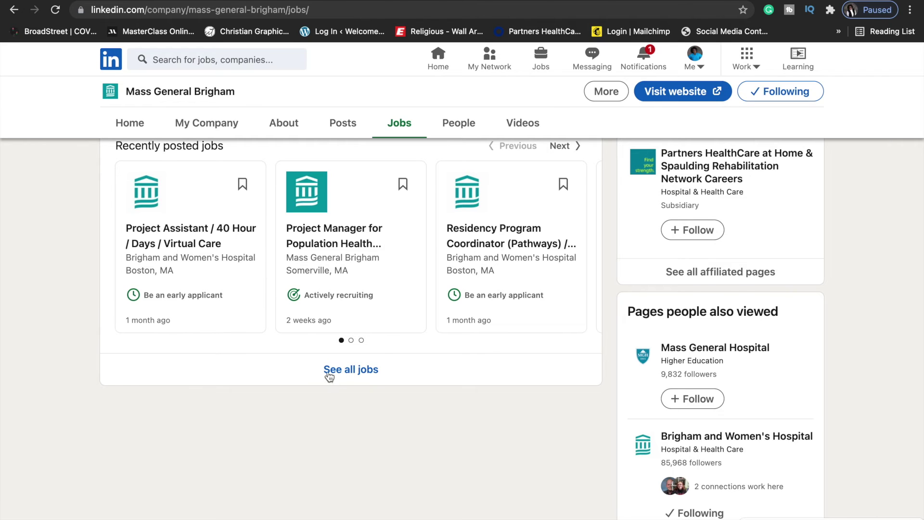
- Review the Practice Assistant posting at Brigham and Women's Hospital, covering its job highlights, hospital description and expected behavioral competencies
scroll(547, 403, "down", 5)
scroll(546, 404, "down", 10)
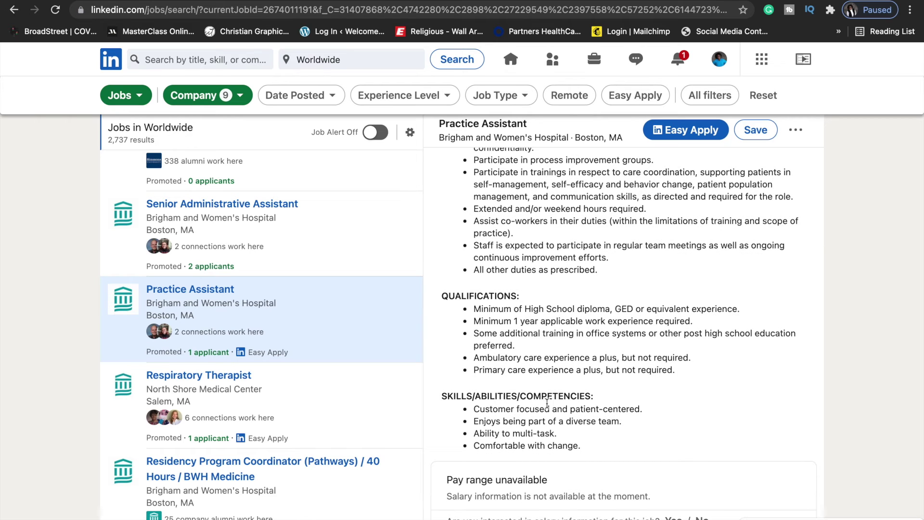
scroll(547, 403, "up", 15)
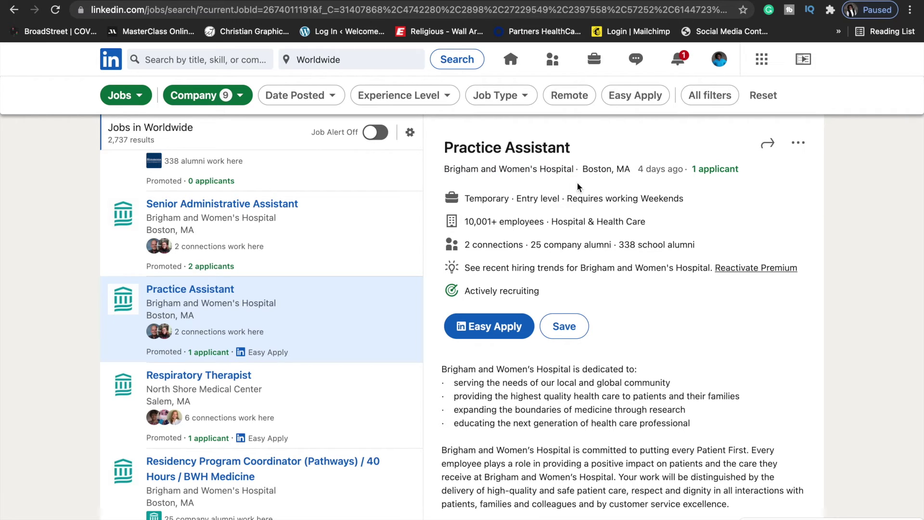
scroll(625, 311, "down", 2)
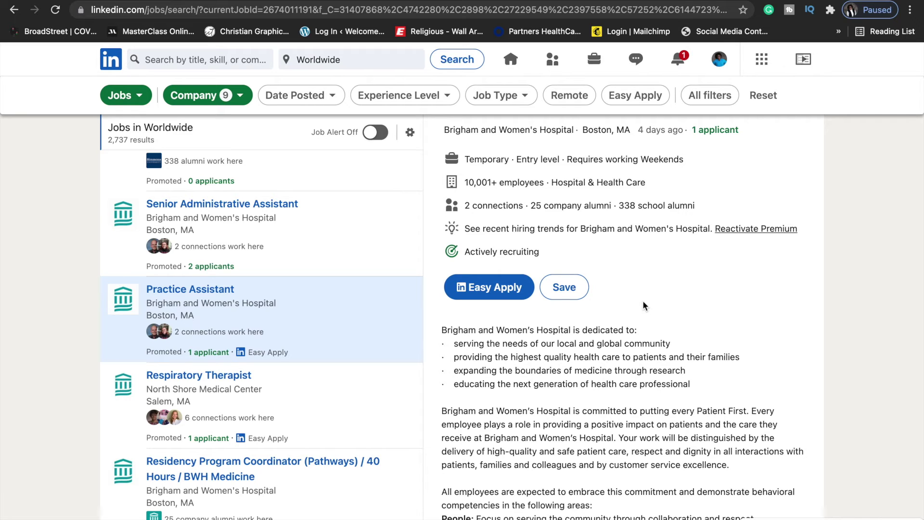
scroll(643, 305, "down", 1)
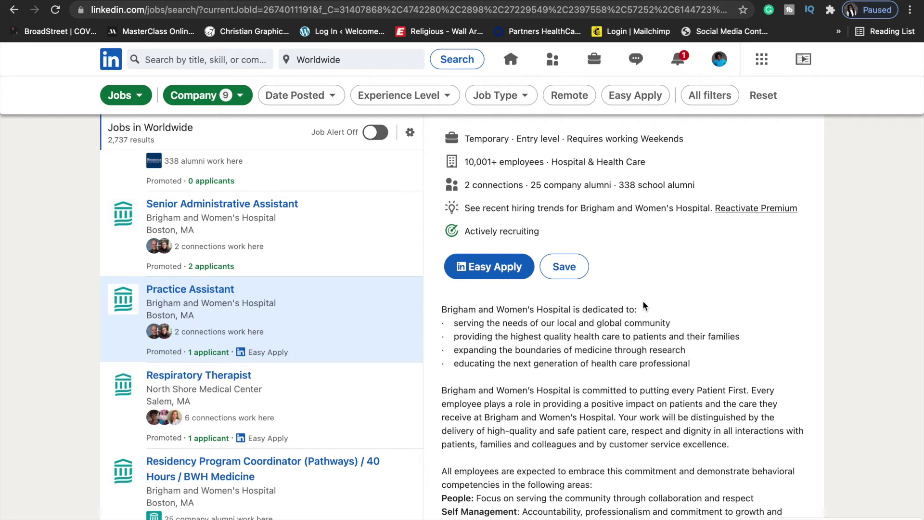
scroll(643, 303, "down", 3)
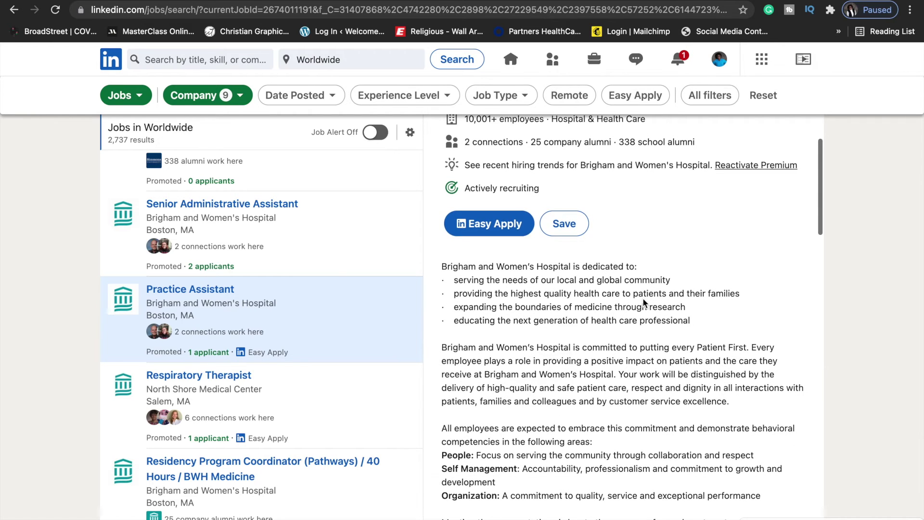
scroll(643, 300, "down", 5)
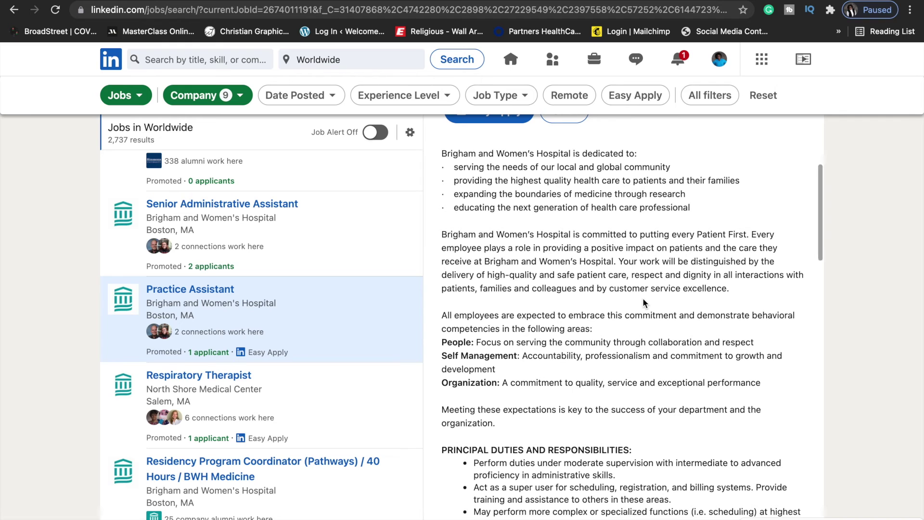
scroll(642, 283, "up", 1)
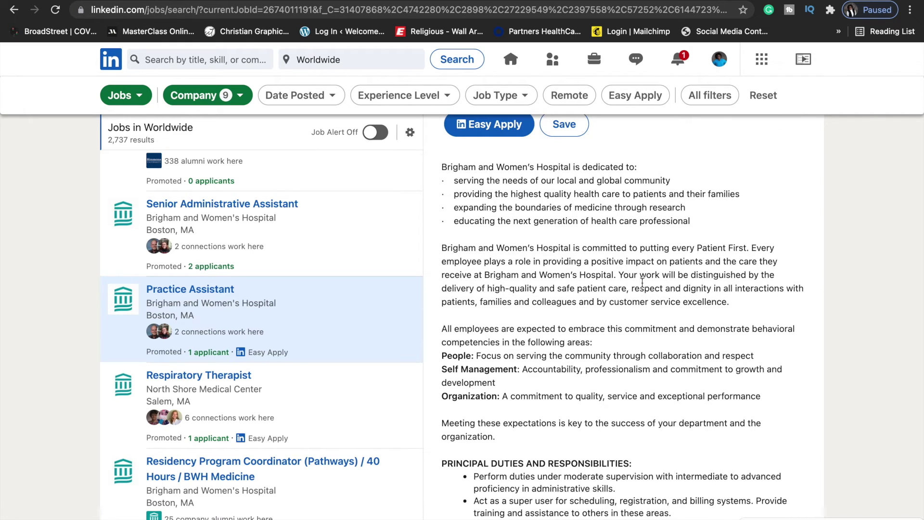
scroll(640, 275, "up", 1)
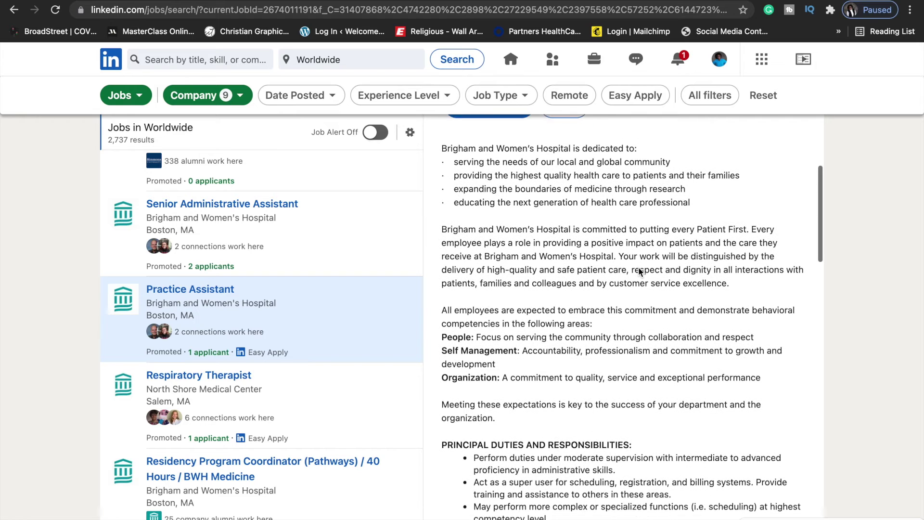
scroll(638, 267, "down", 2)
scroll(639, 268, "up", 2)
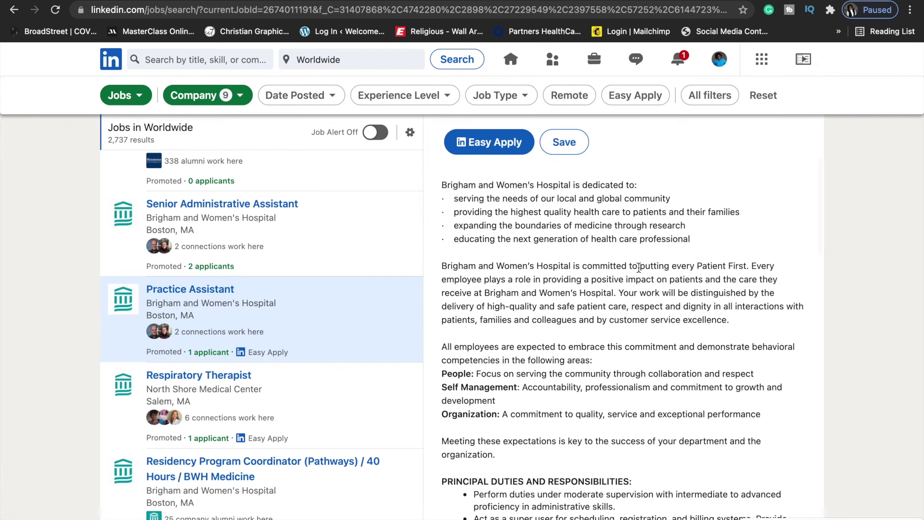
- Read the principal duties, qualifications and skills sections of the Practice Assistant posting
scroll(639, 268, "down", 2)
scroll(611, 350, "down", 5)
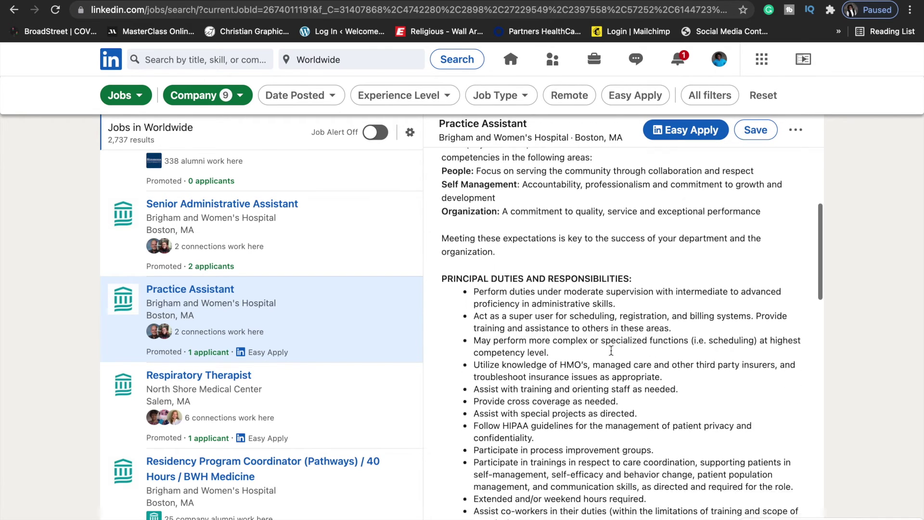
scroll(597, 355, "down", 2)
scroll(597, 355, "up", 2)
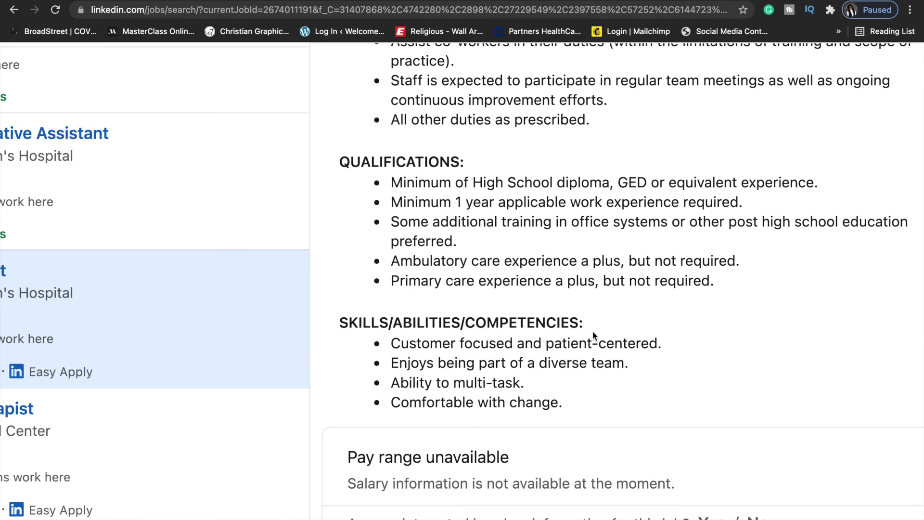
- Highlight the whole Qualifications section of the Practice Assistant posting for emphasis, and clear the selection
scroll(593, 331, "right", 3)
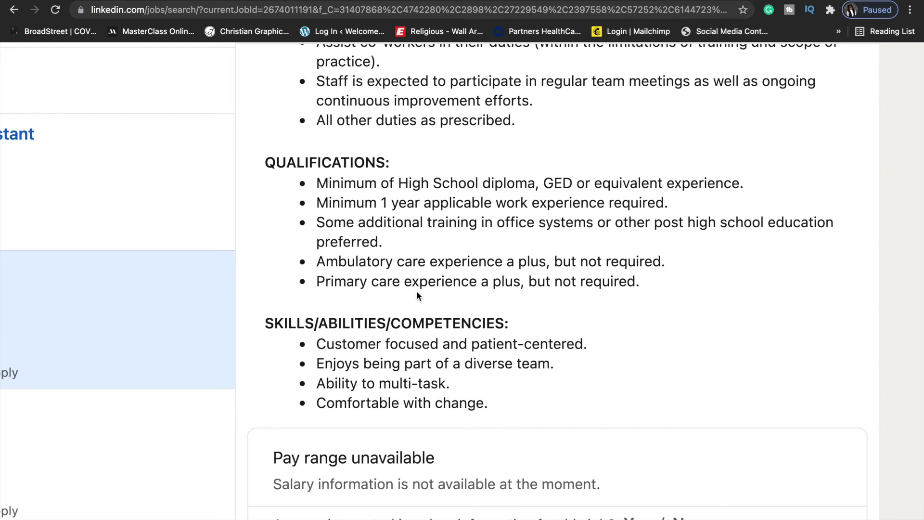
left_click_drag(648, 281, 276, 164)
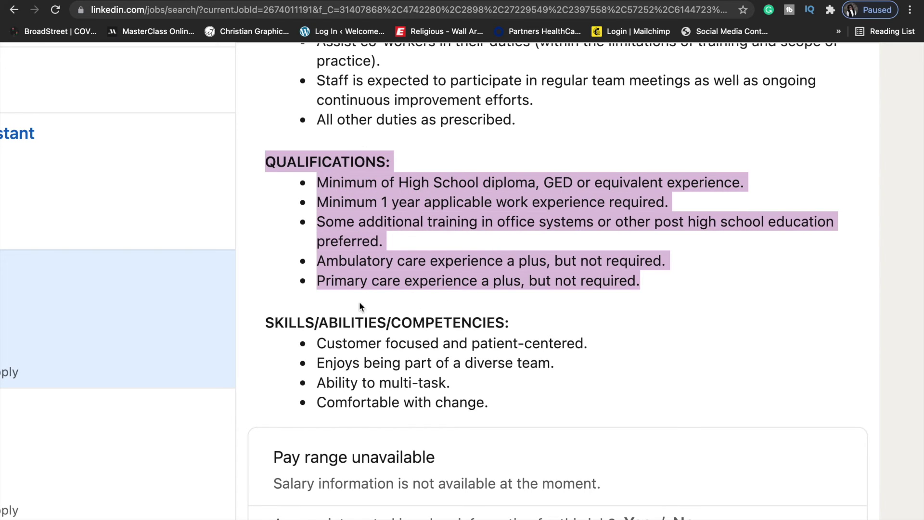
left_click(681, 278)
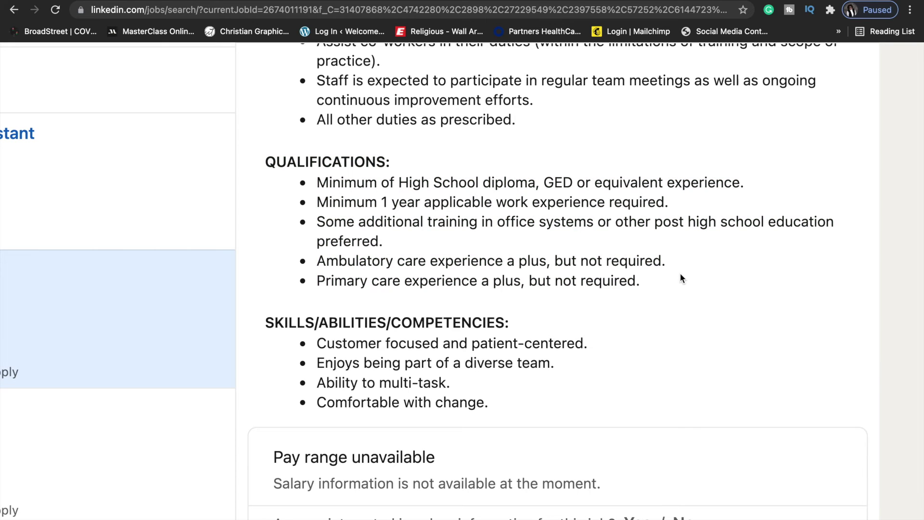
left_click_drag(655, 281, 263, 161)
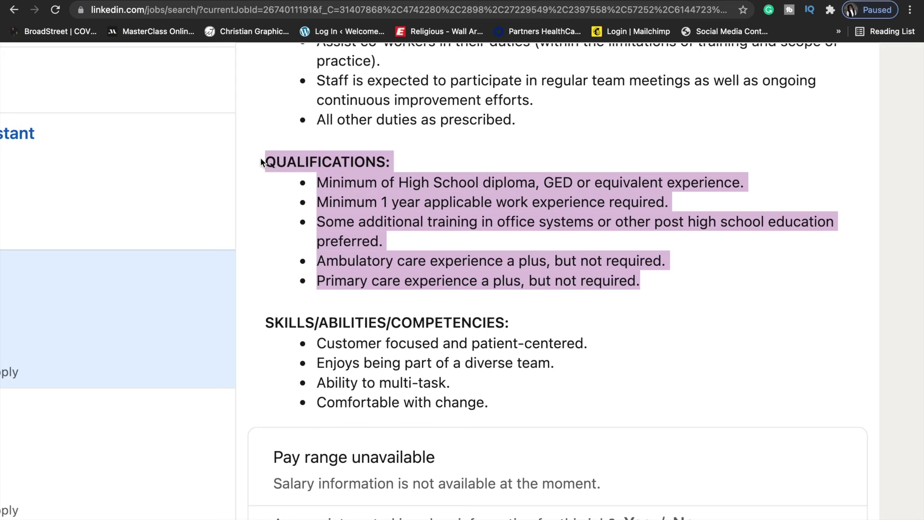
left_click(431, 235)
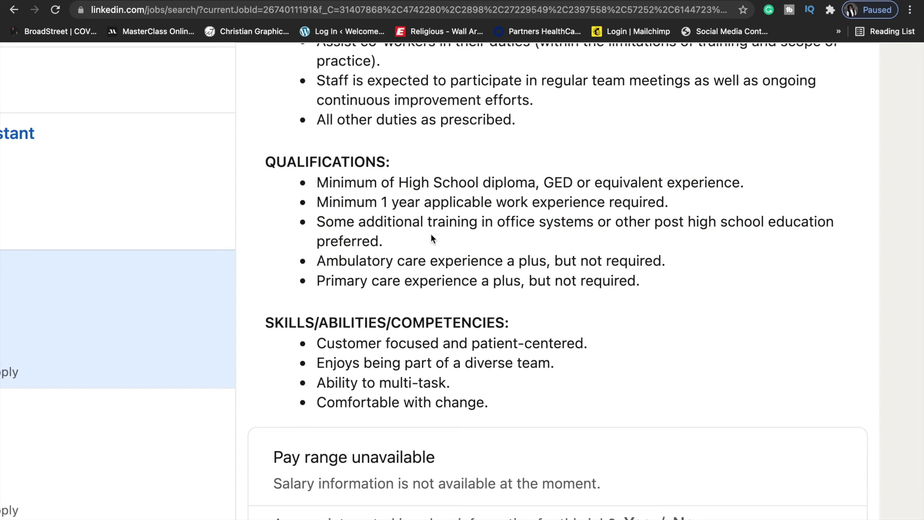
left_click_drag(641, 281, 265, 162)
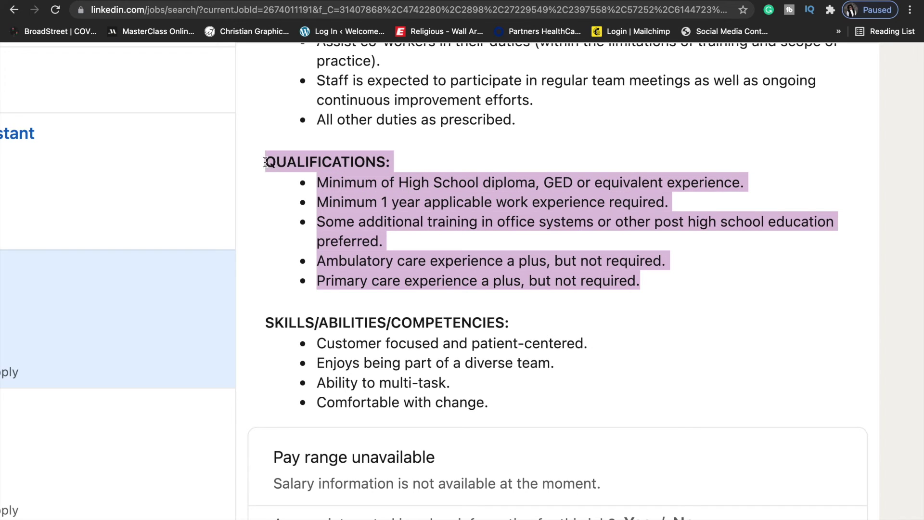
left_click(499, 233)
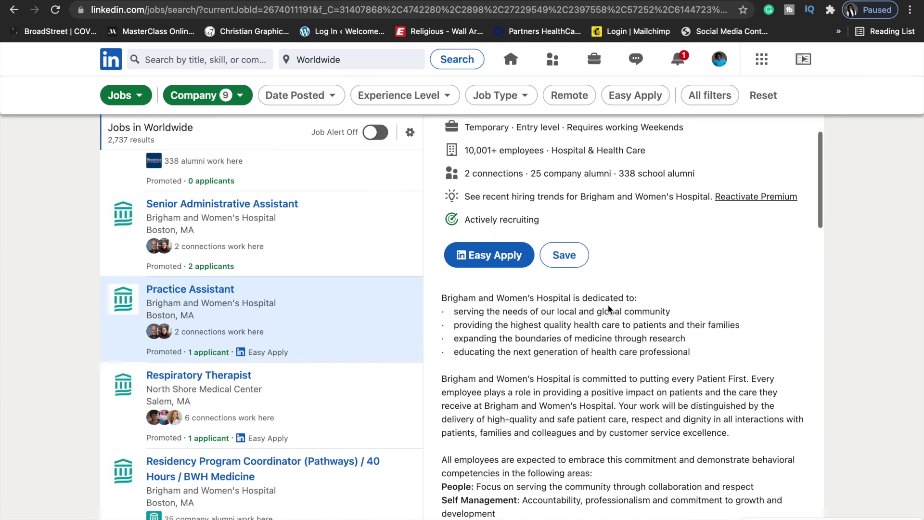
- Open the Easy Apply form for the Practice Assistant job to view its contact info page, and close it without applying
scroll(608, 304, "up", 2)
scroll(608, 305, "up", 2)
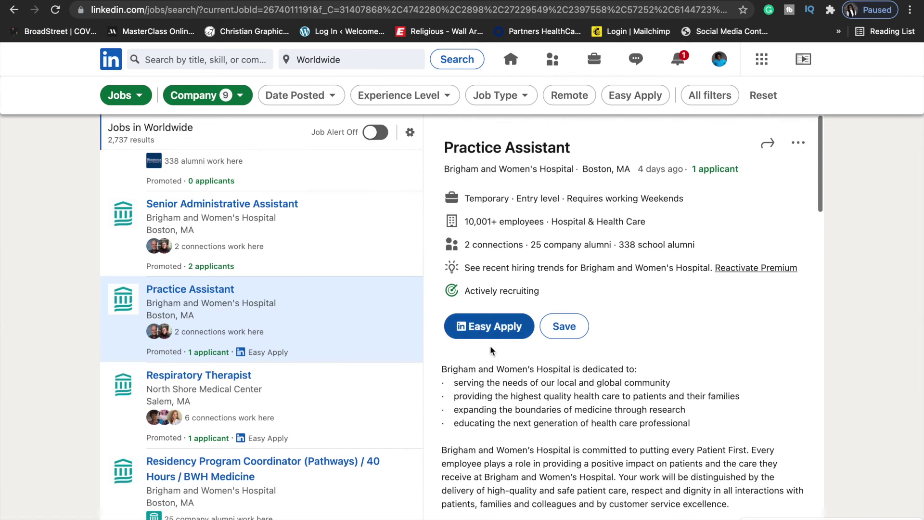
left_click(500, 328)
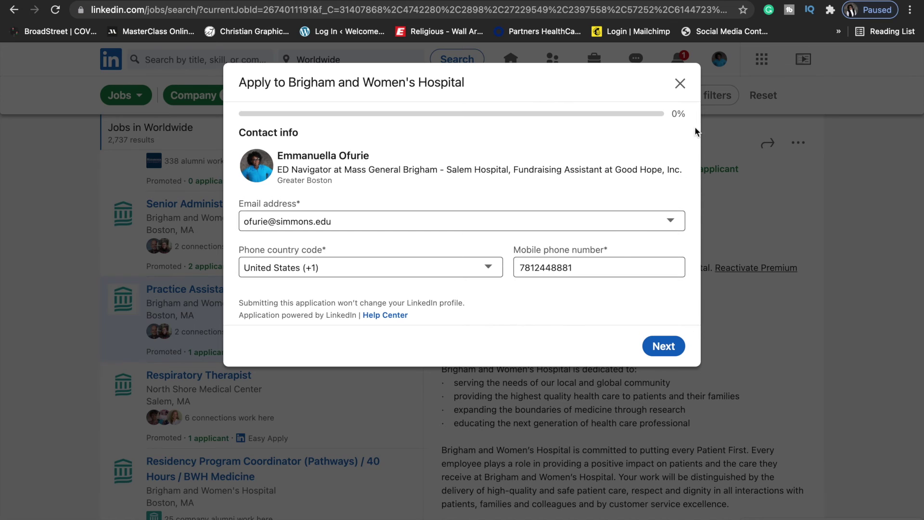
left_click(680, 83)
left_click(537, 282)
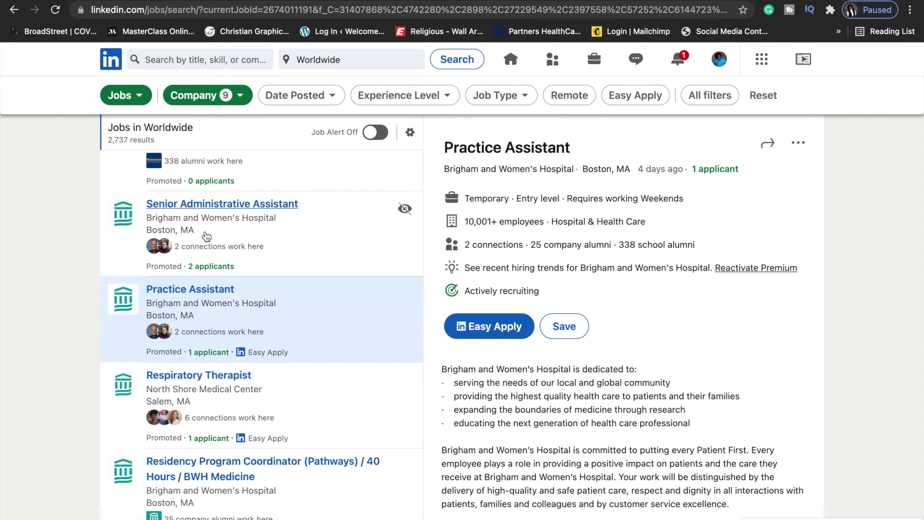
- Open Brigham and Women's Hospital's company page from the job list and show all of its jobs
left_click(210, 305)
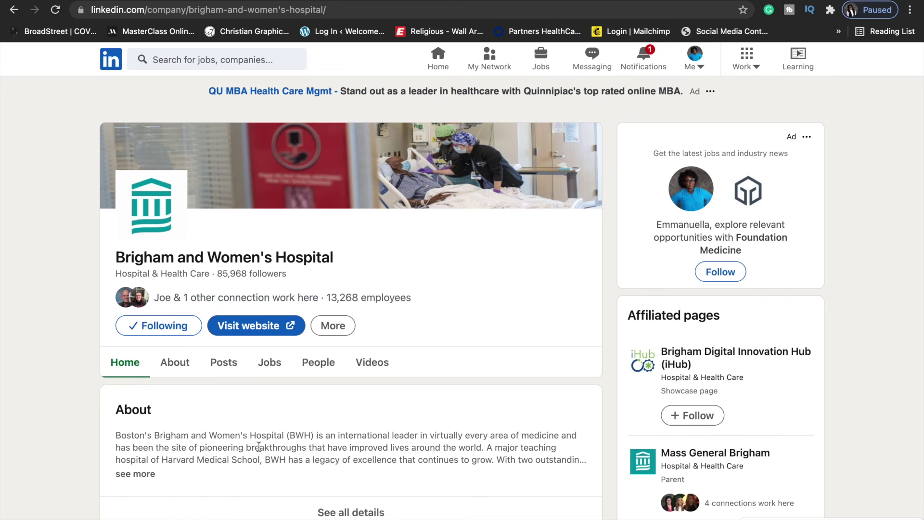
left_click(273, 374)
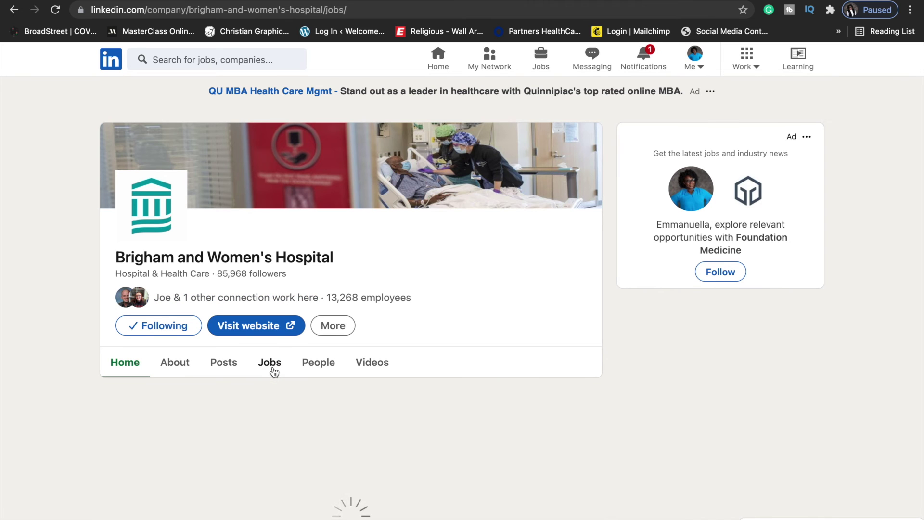
scroll(301, 306, "down", 10)
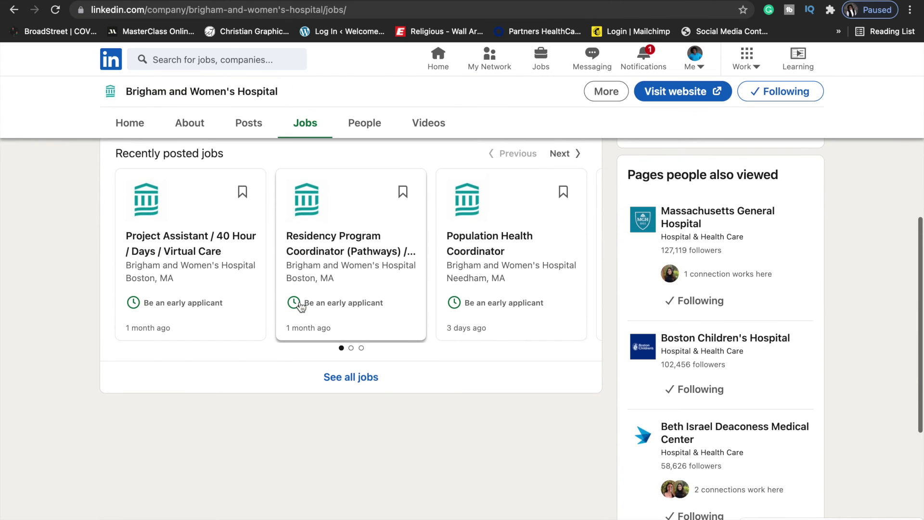
left_click(350, 380)
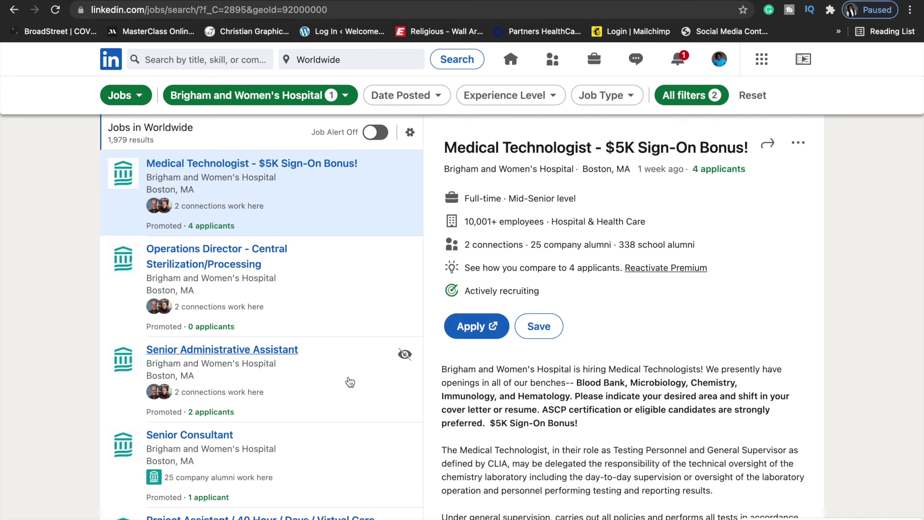
- Browse the first page of Brigham and Women's Hospital jobs and inspect the date posted, experience level and job type filter options
scroll(311, 378, "down", 15)
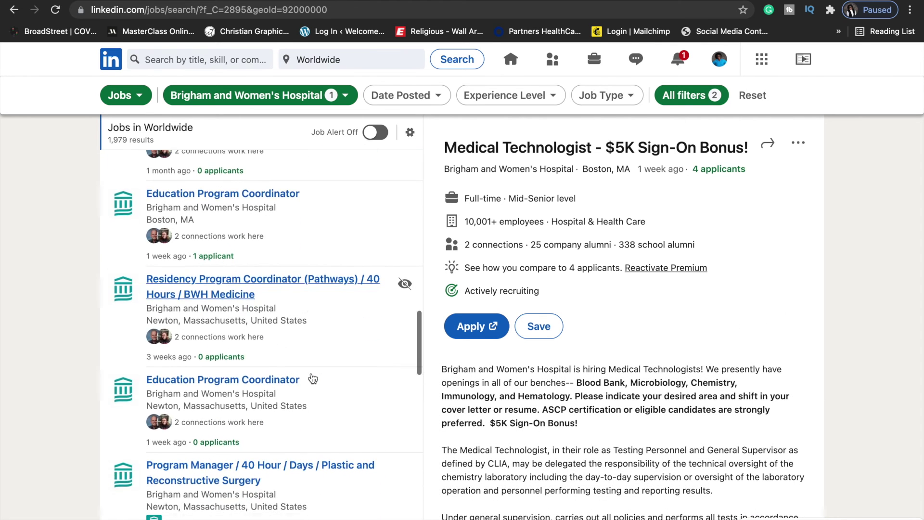
scroll(313, 378, "down", 5)
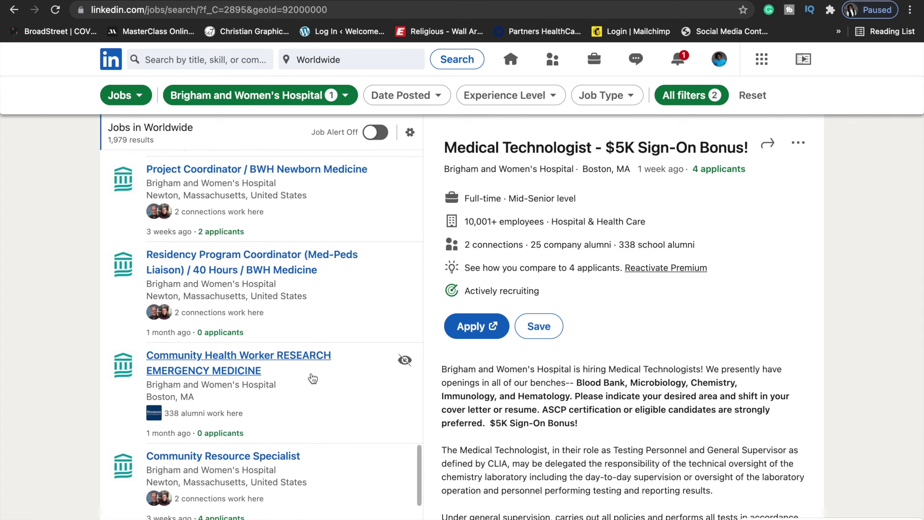
scroll(313, 378, "down", 5)
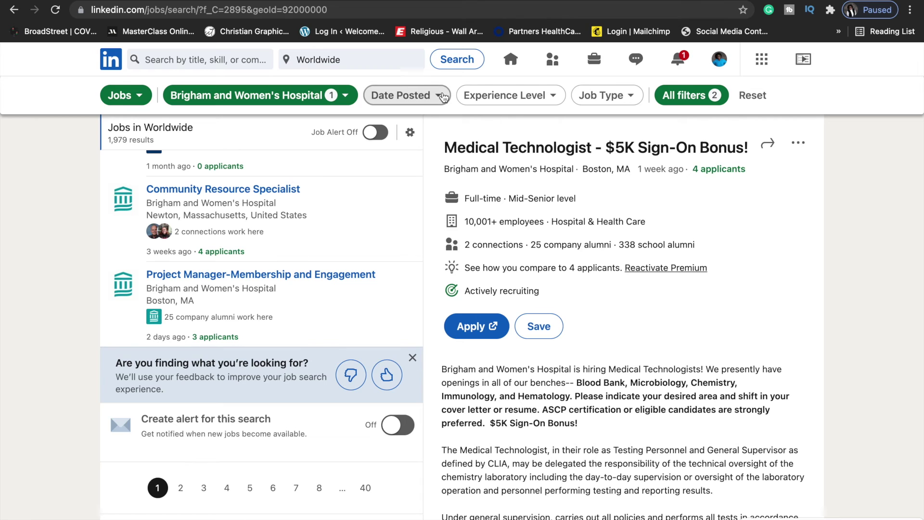
left_click(443, 98)
left_click(531, 98)
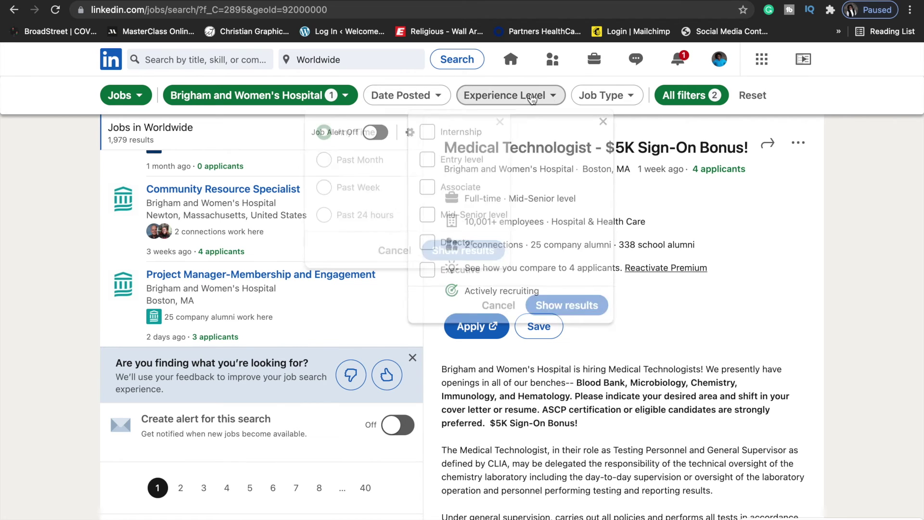
left_click(604, 95)
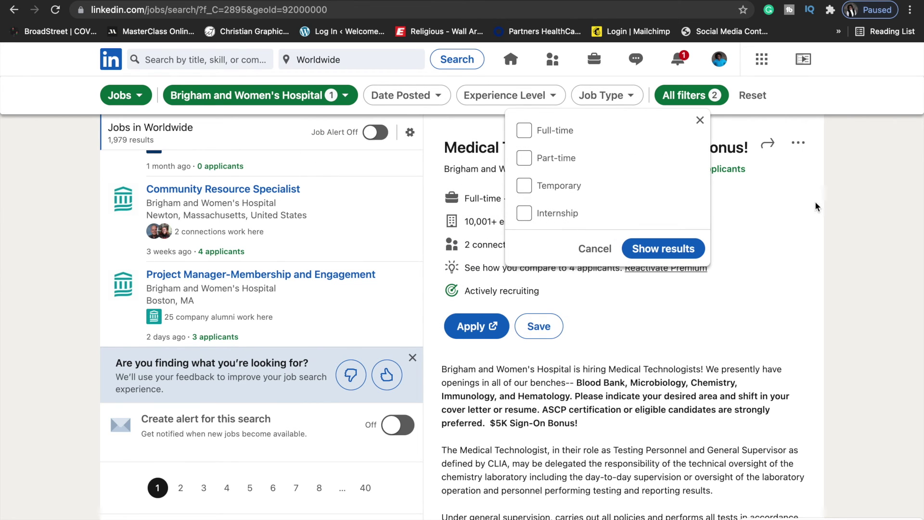
left_click(875, 202)
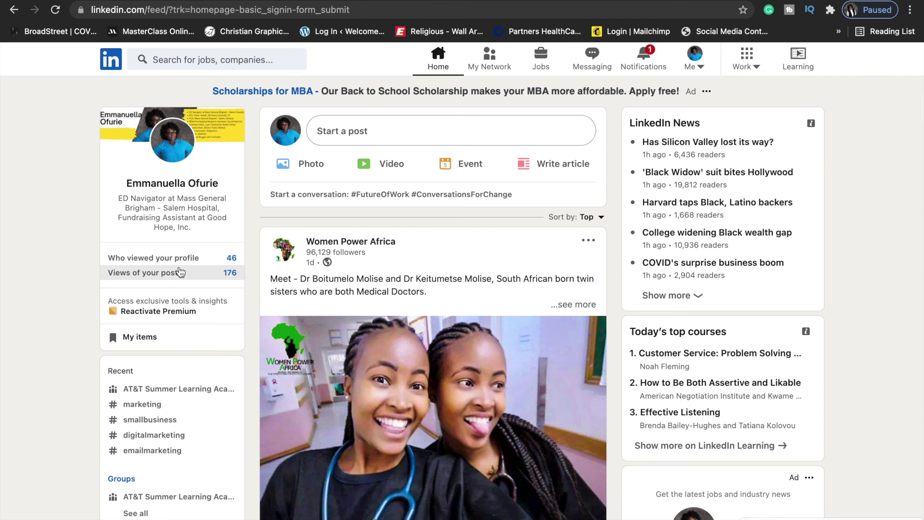
- Open the profile's own post activity from the home feed and expand the #OpenToWork post about seeking a full-time public health position
left_click(177, 270)
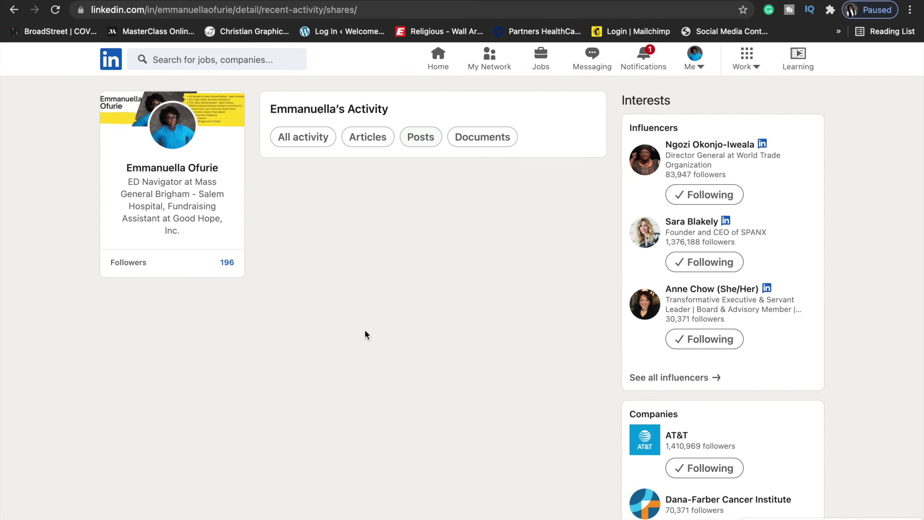
scroll(366, 334, "down", 8)
scroll(365, 333, "down", 15)
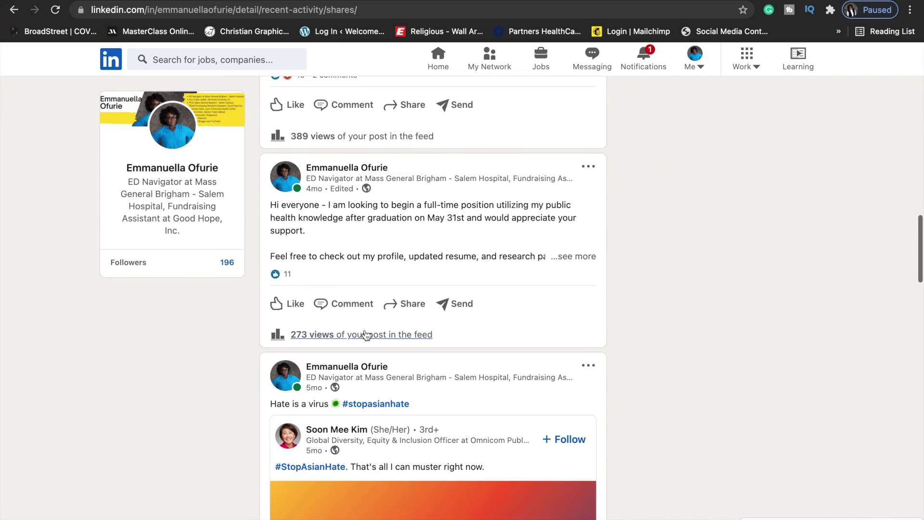
scroll(366, 334, "up", 5)
scroll(366, 334, "up", 2)
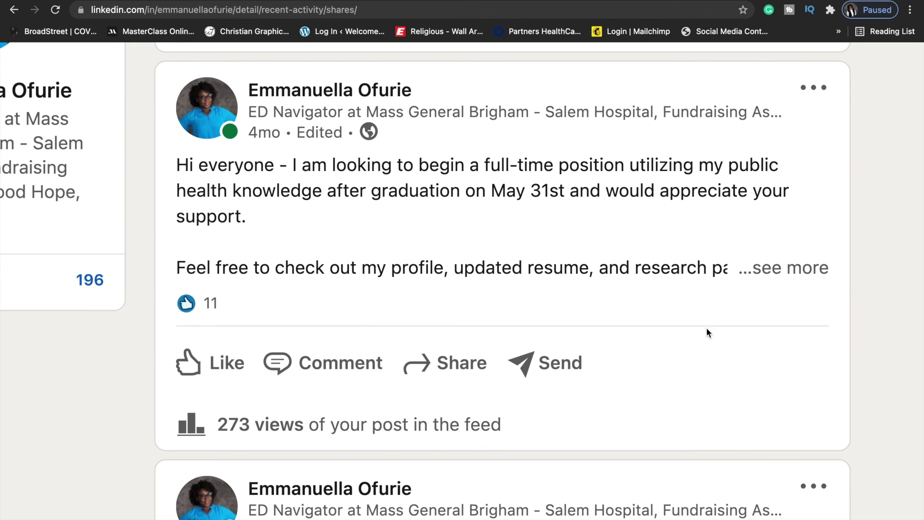
left_click(808, 268)
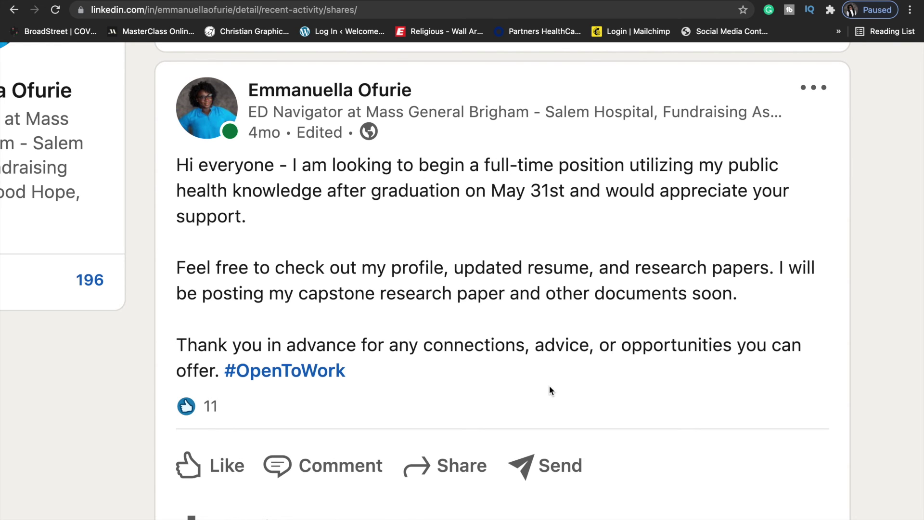
- Review the reactions and view statistics of the #OpenToWork post, and read the post about the week's job phone interviews
scroll(551, 390, "down", 2)
scroll(550, 385, "down", 2)
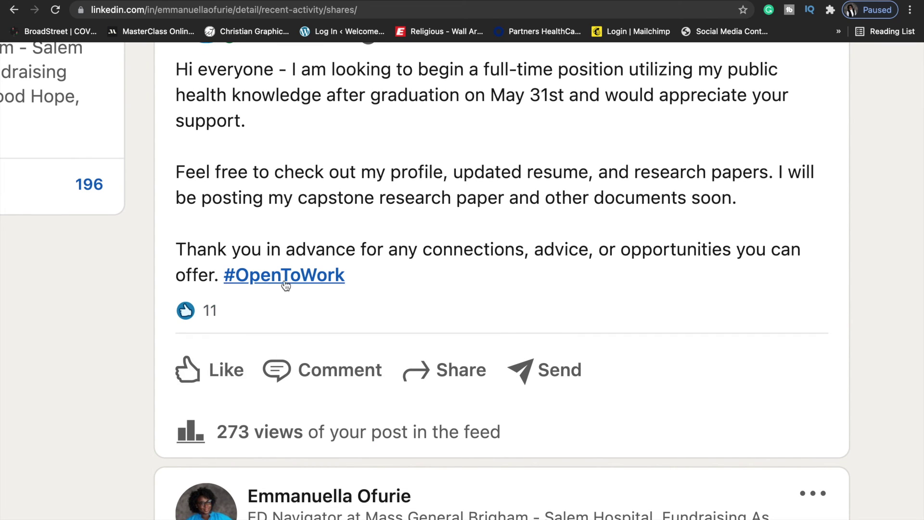
scroll(287, 285, "up", 1)
scroll(287, 285, "up", 15)
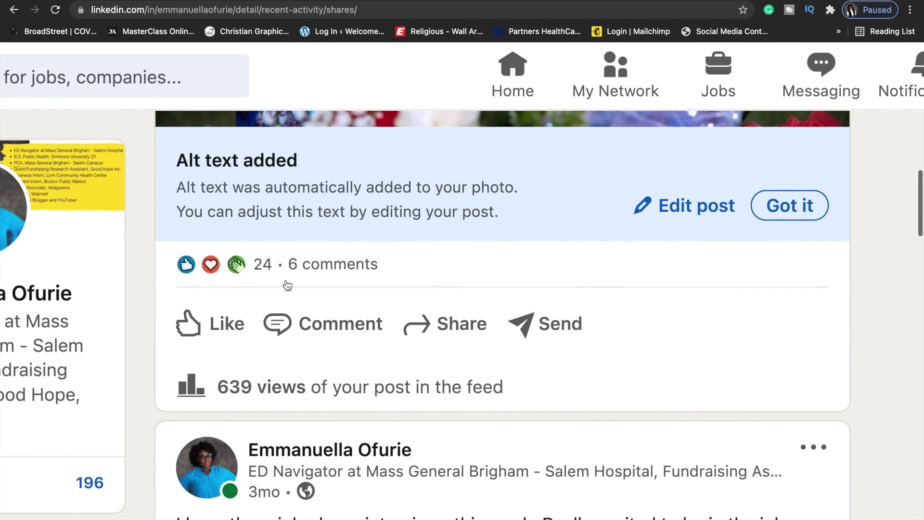
scroll(284, 279, "down", 4)
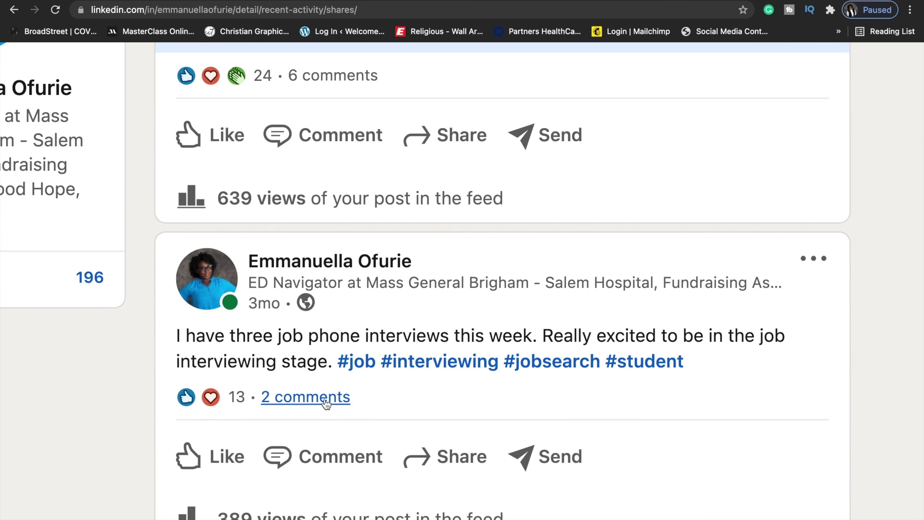
- Expand the "It's year 23 for me" post about accepting a full-time job offer, and read its full text and photo
scroll(326, 403, "up", 6)
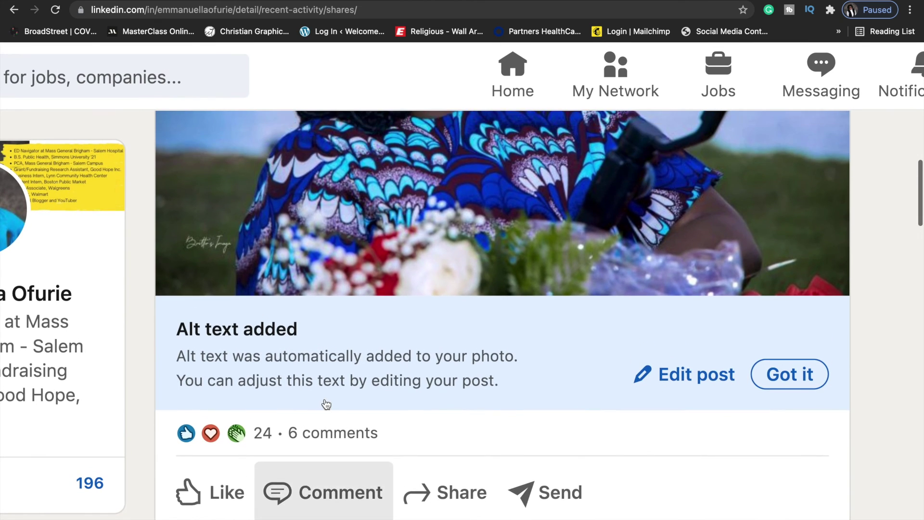
scroll(327, 403, "up", 8)
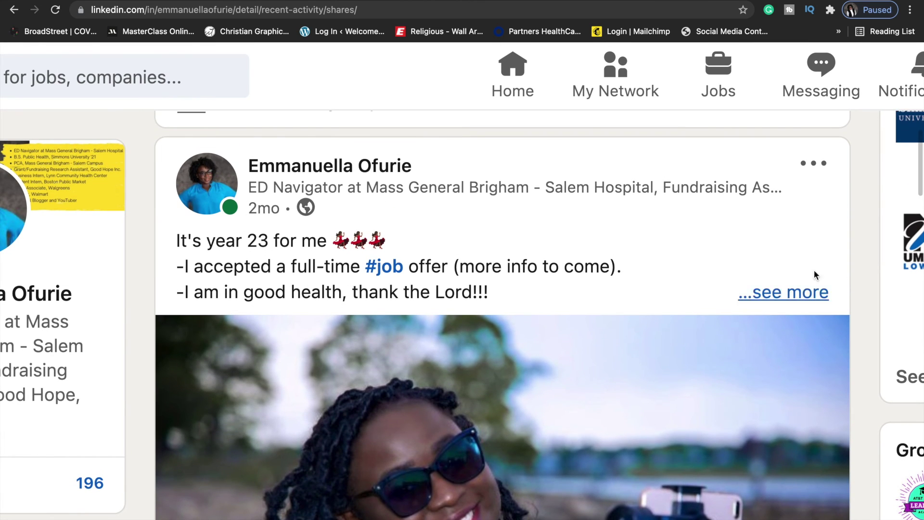
left_click(802, 291)
scroll(590, 348, "down", 2)
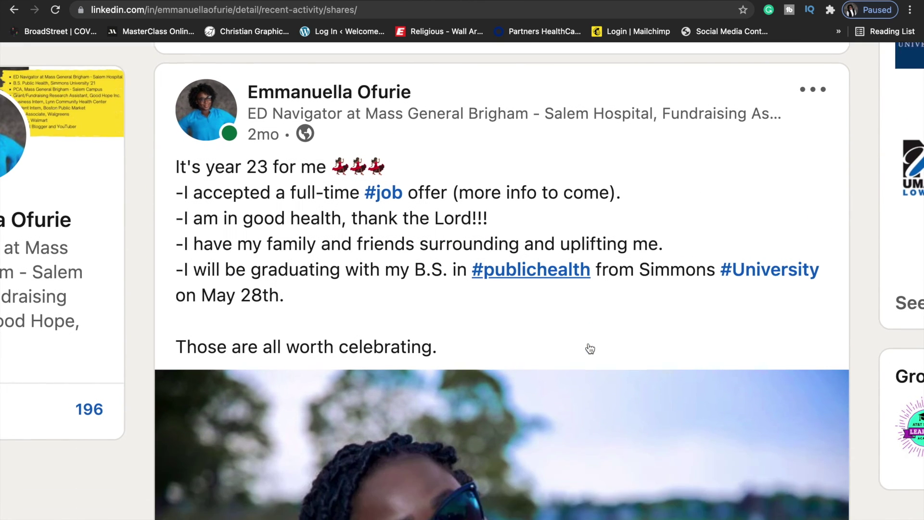
scroll(590, 349, "down", 15)
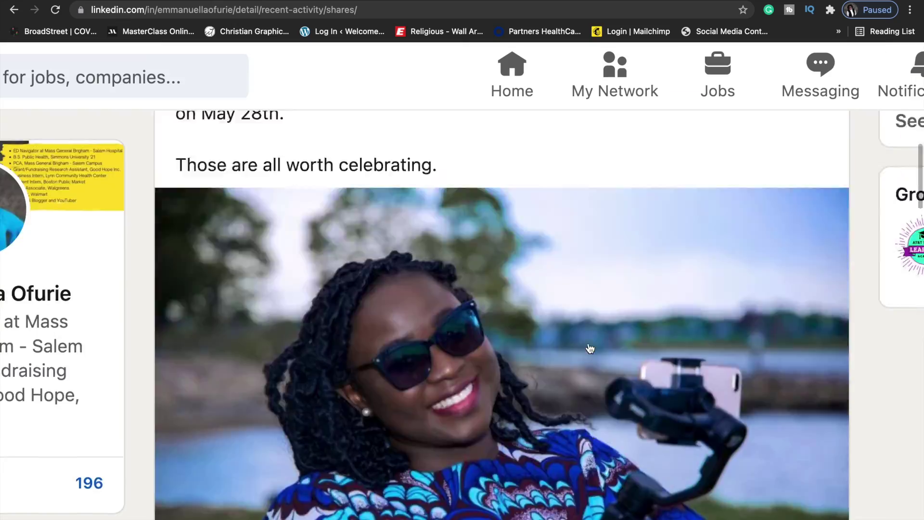
scroll(590, 348, "up", 10)
scroll(590, 348, "down", 5)
scroll(590, 349, "up", 3)
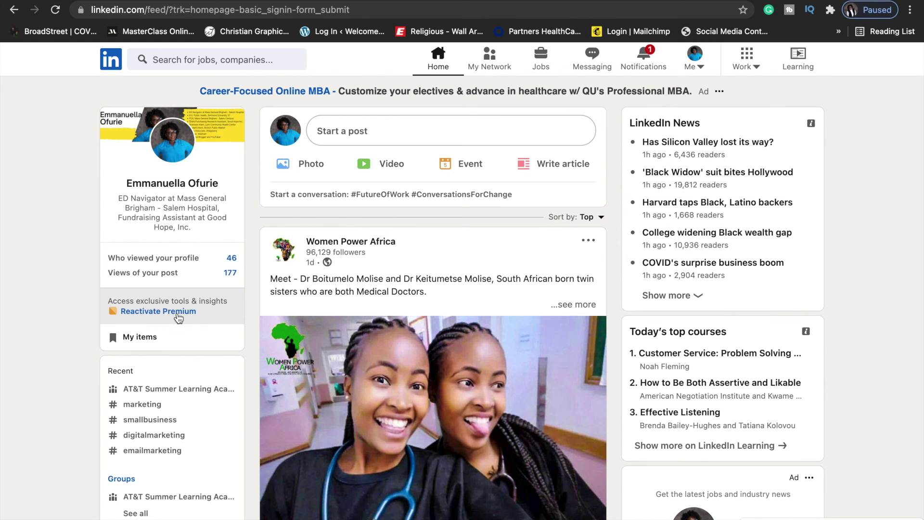
- Examine the profile summary on the home feed, including the profile views, post views and Reactivate Premium option
scroll(197, 283, "up", 5)
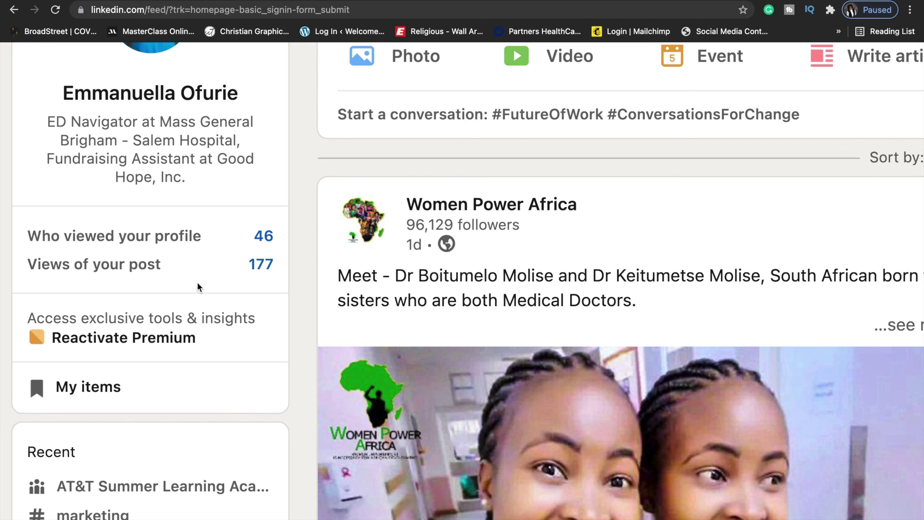
scroll(197, 287, "up", 2)
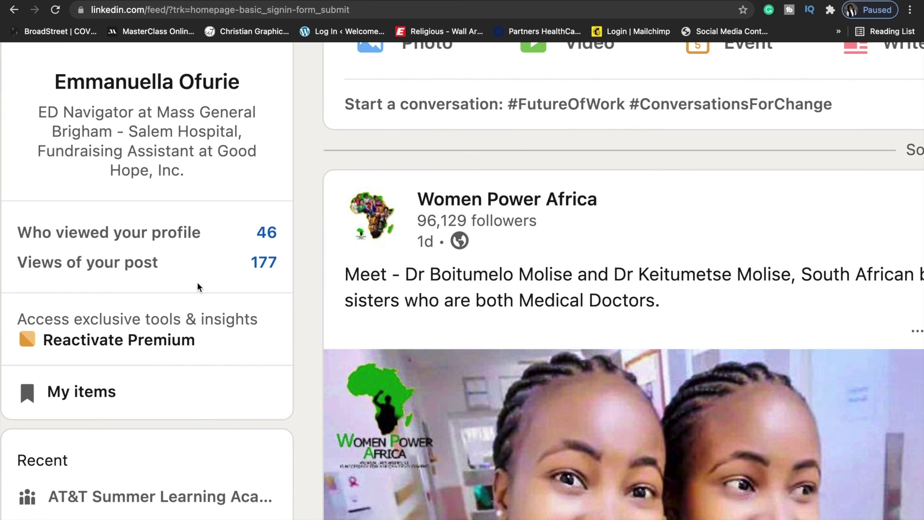
scroll(230, 298, "left", 2)
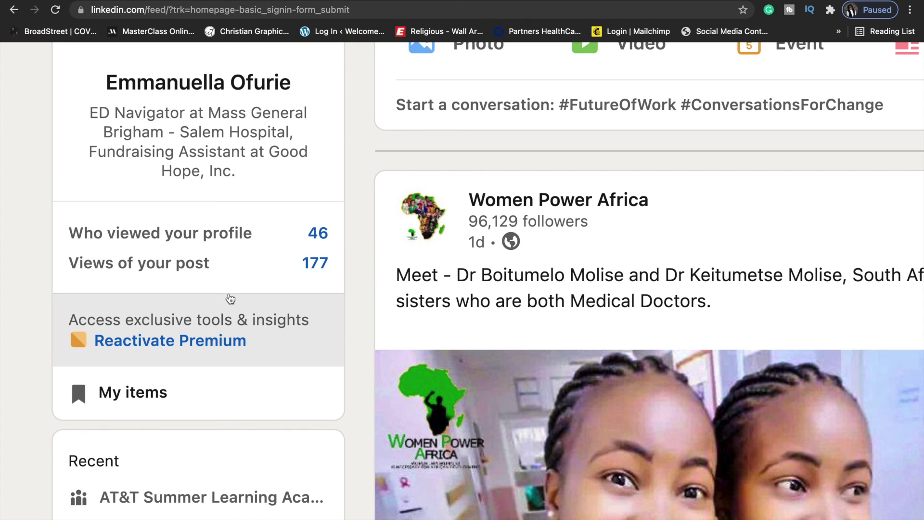
scroll(230, 299, "down", 4)
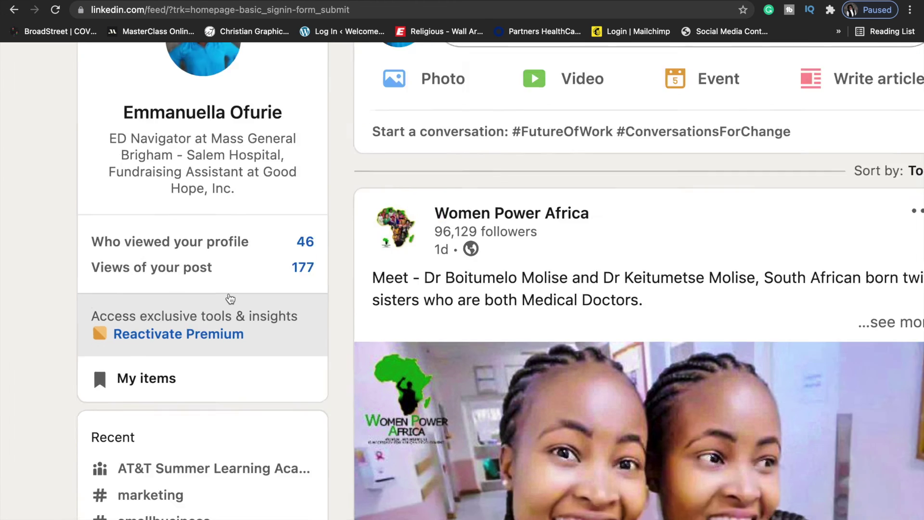
scroll(230, 299, "down", 3)
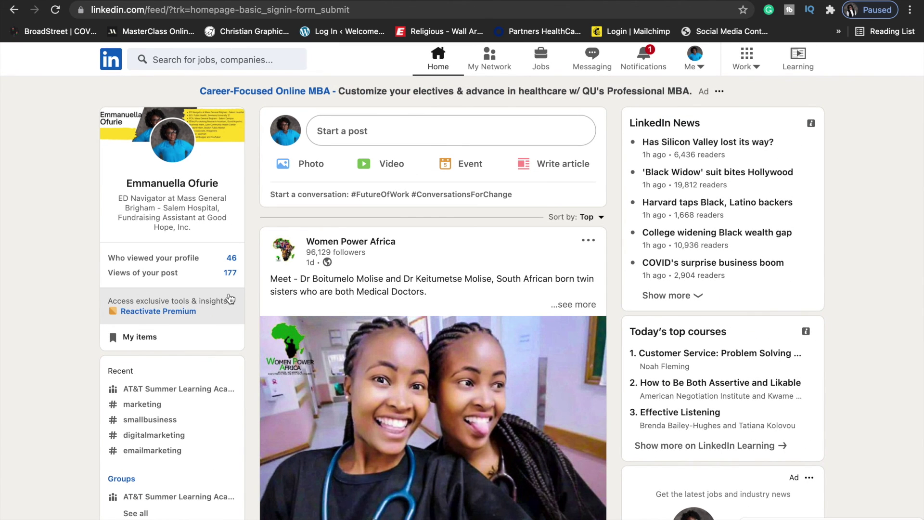